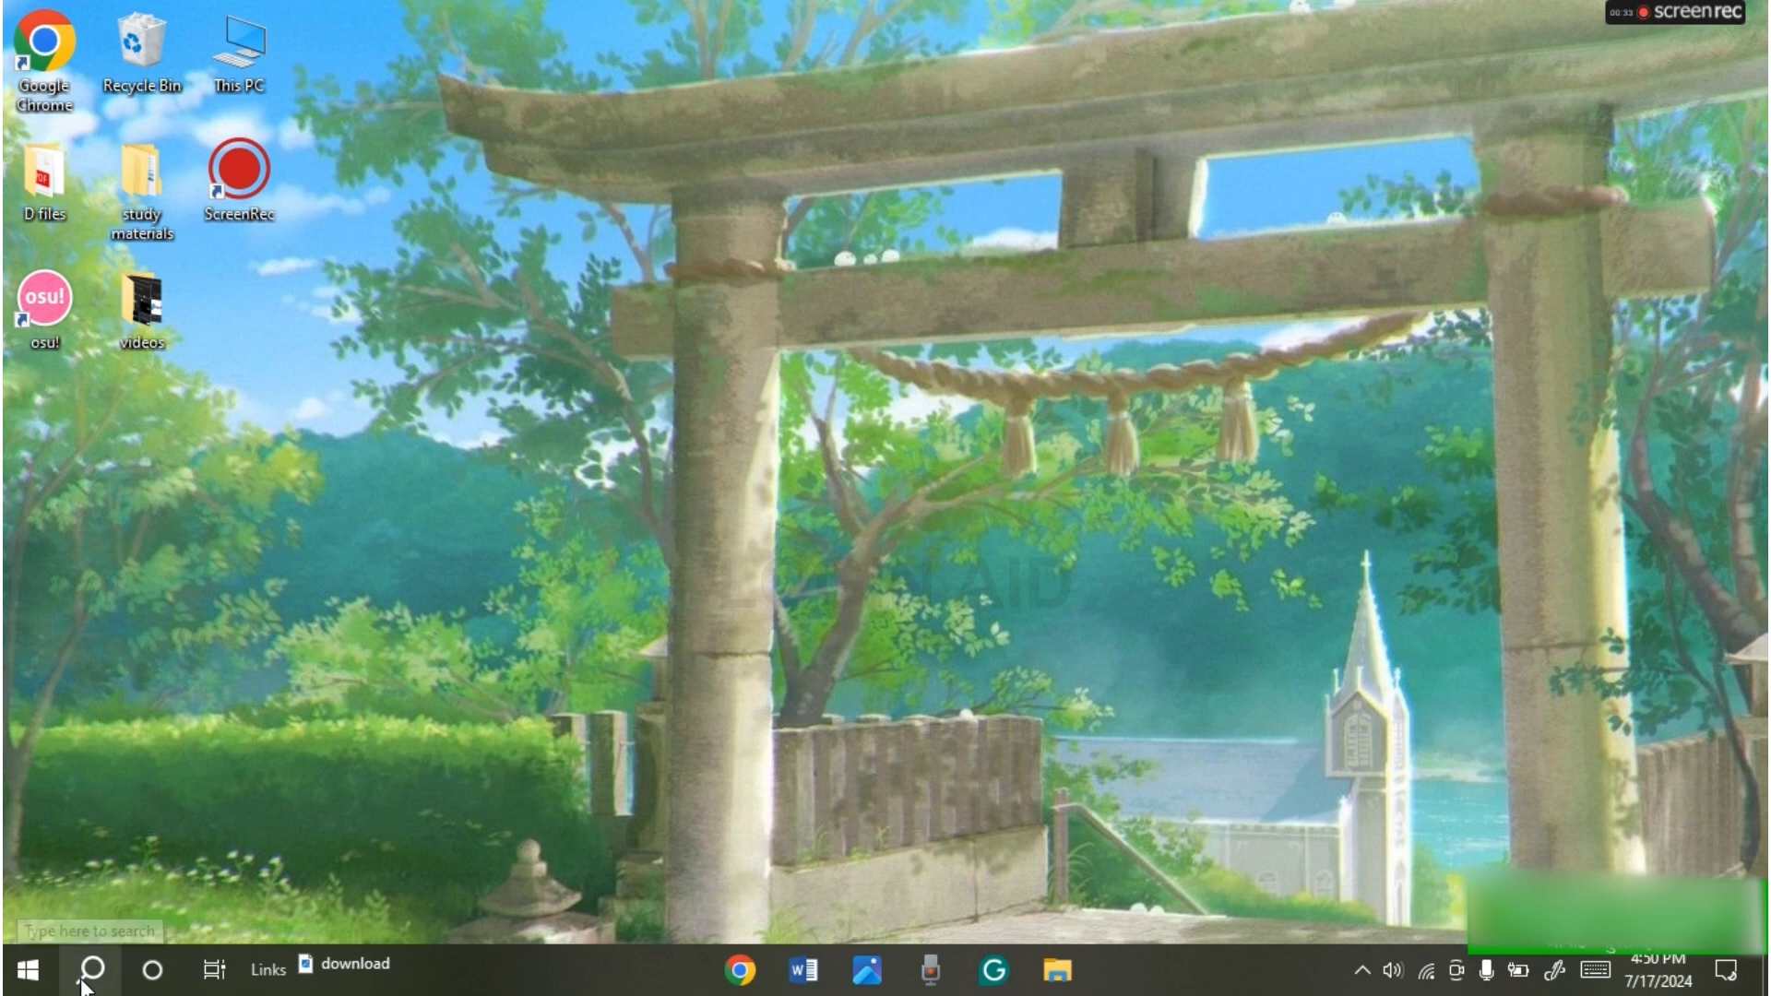
Search Windows for 'mouse settings' and open the Mouse settings page
left_click(85, 976)
type("m")
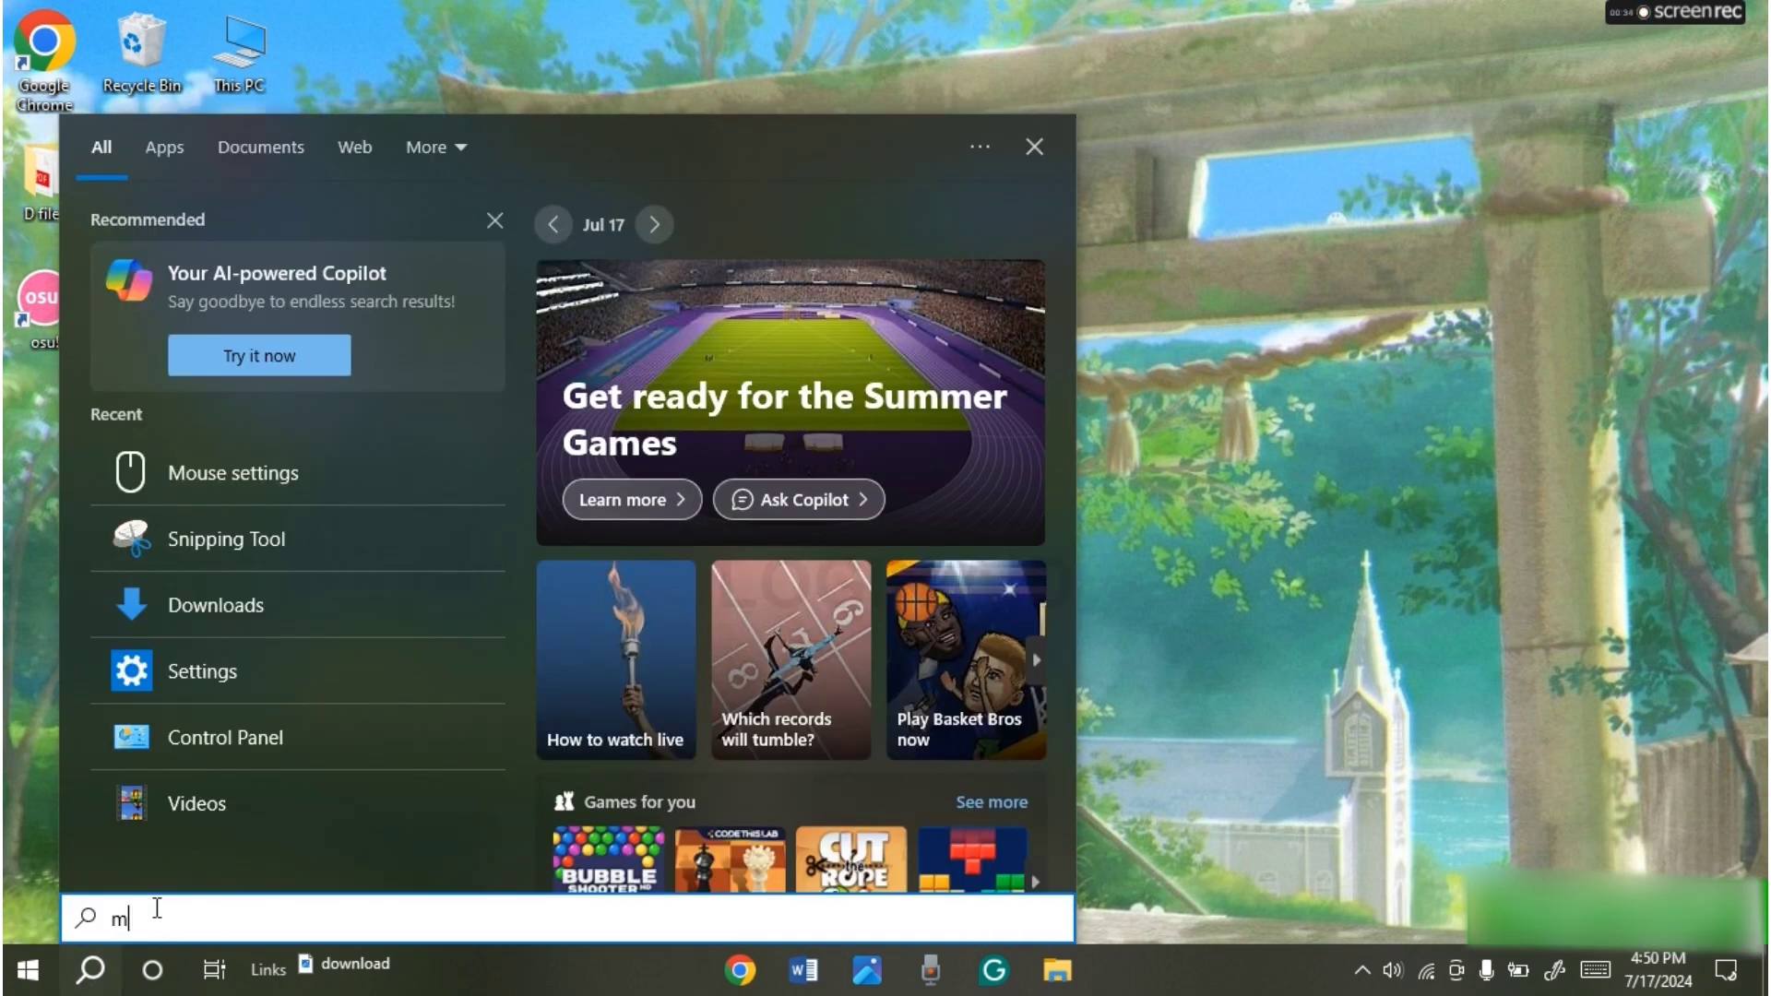
type("ouse settings")
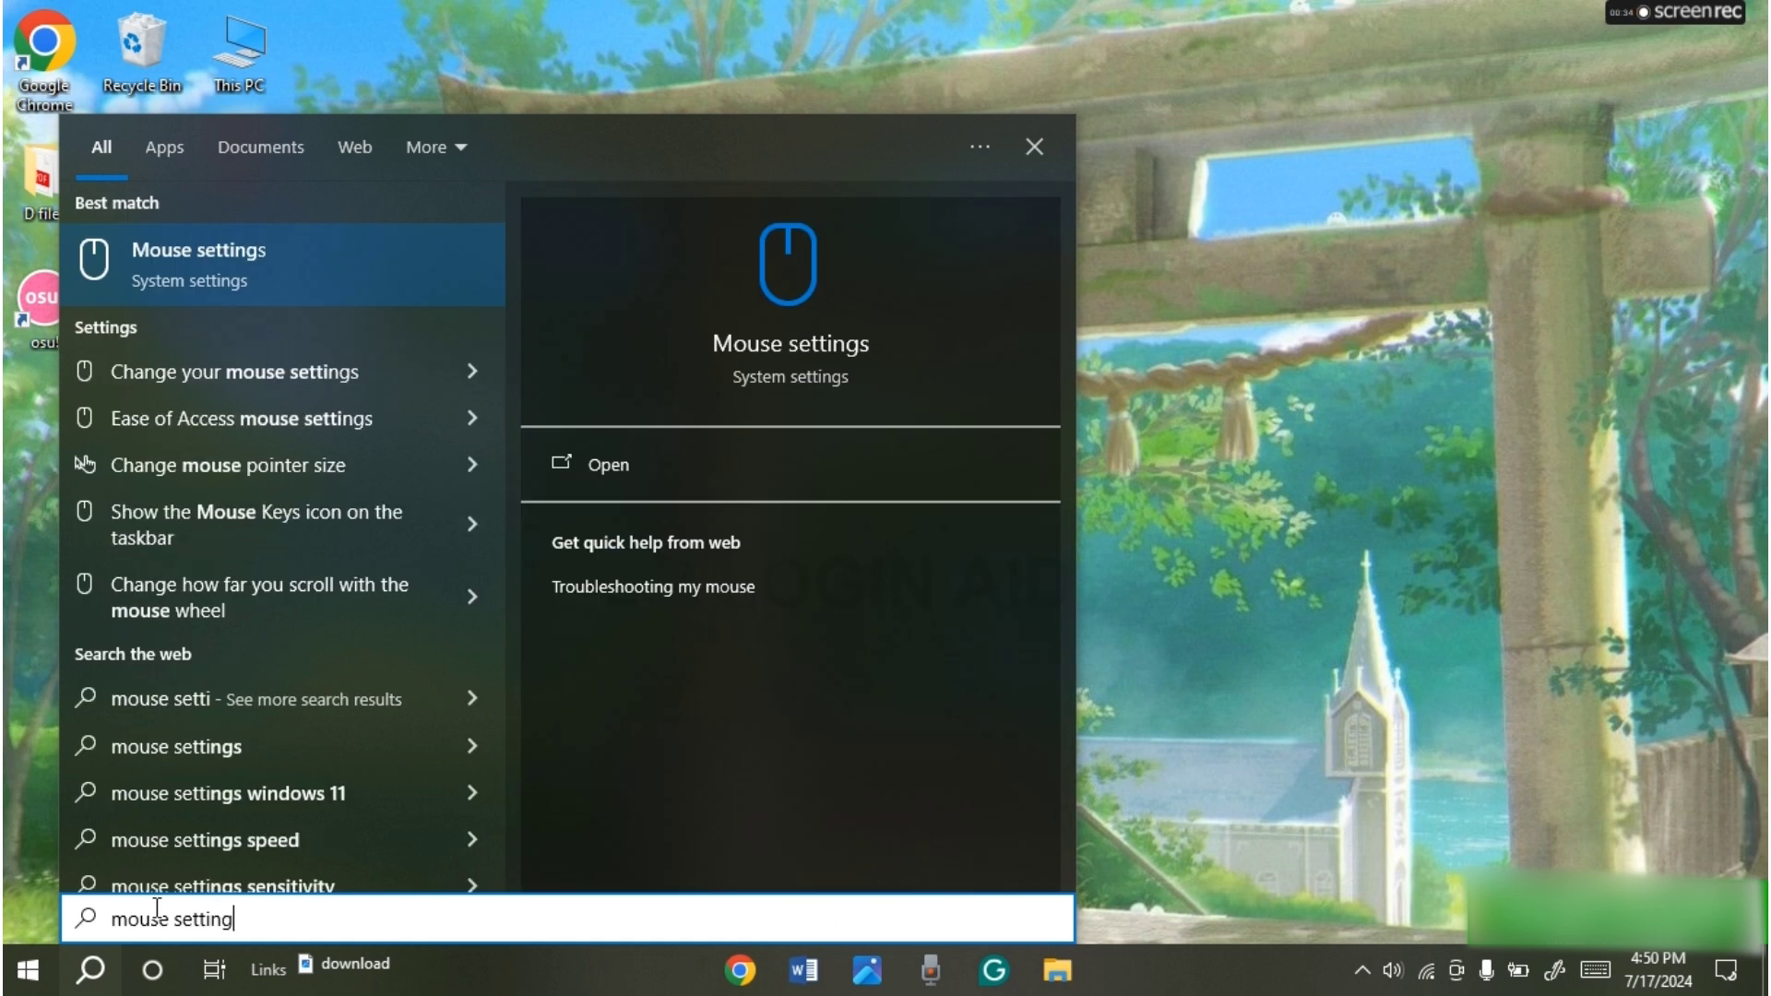
key("Return")
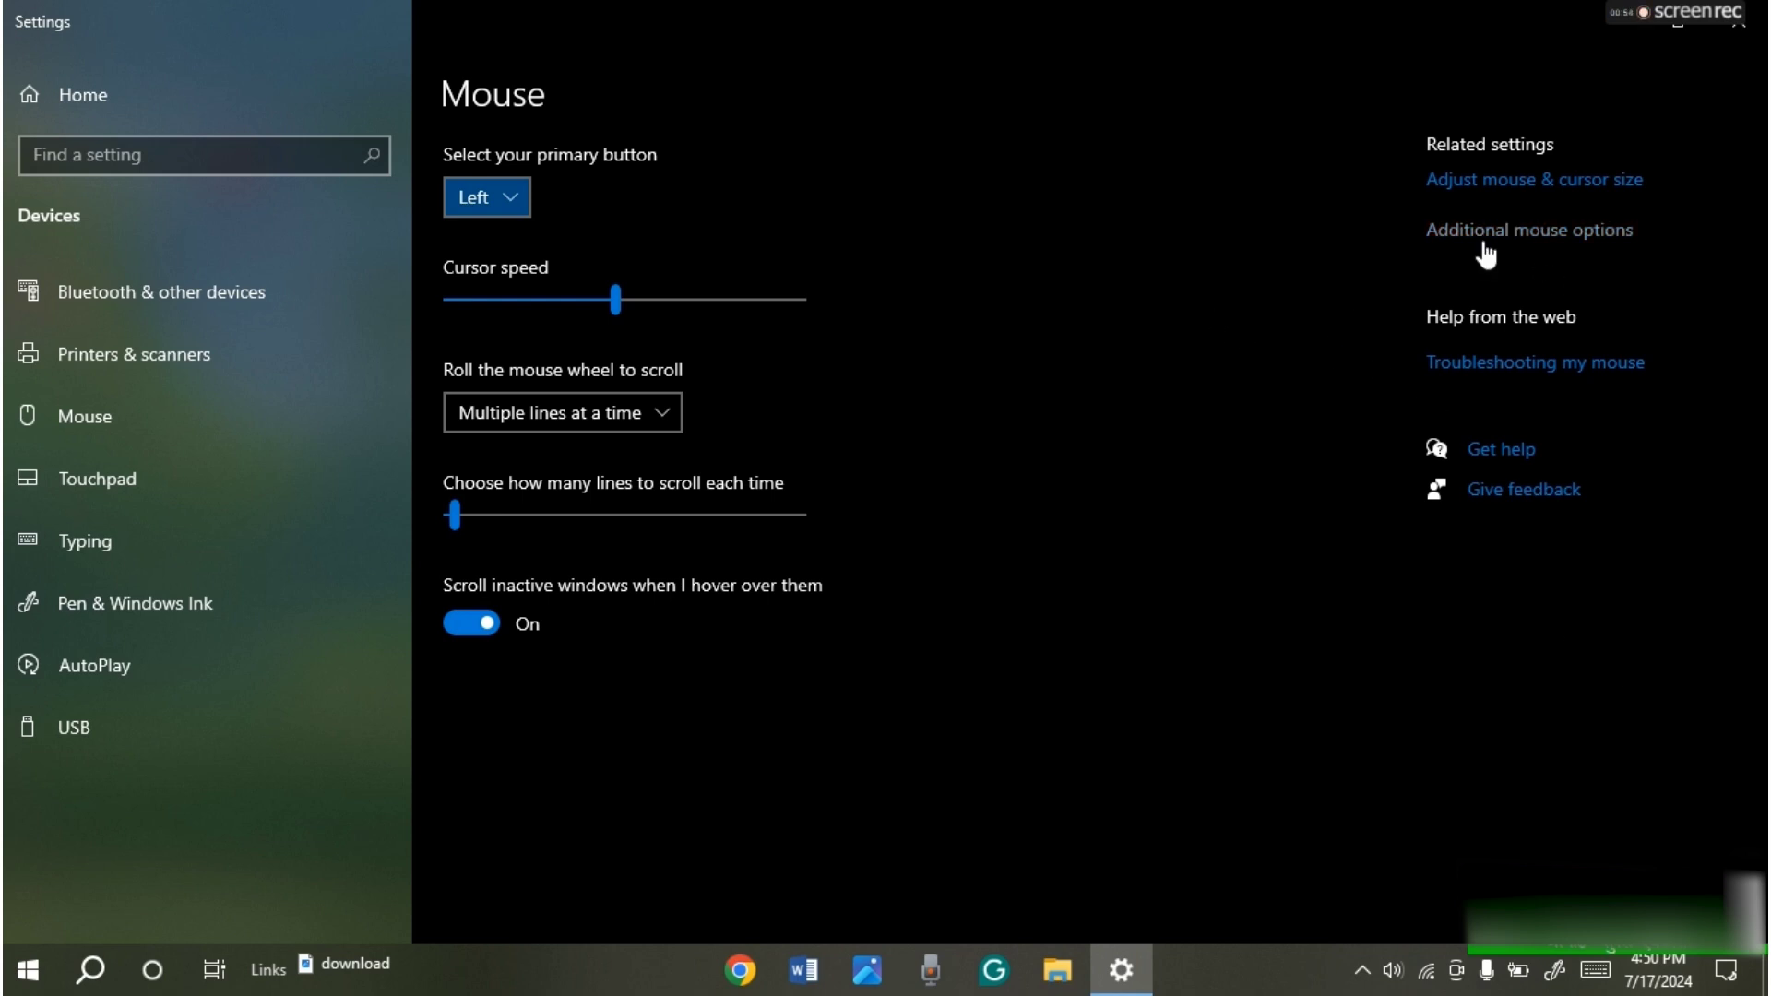
Open Additional mouse options, browse the Pointers, Hardware and Buttons tabs, then select Pointer Options
left_click(1529, 231)
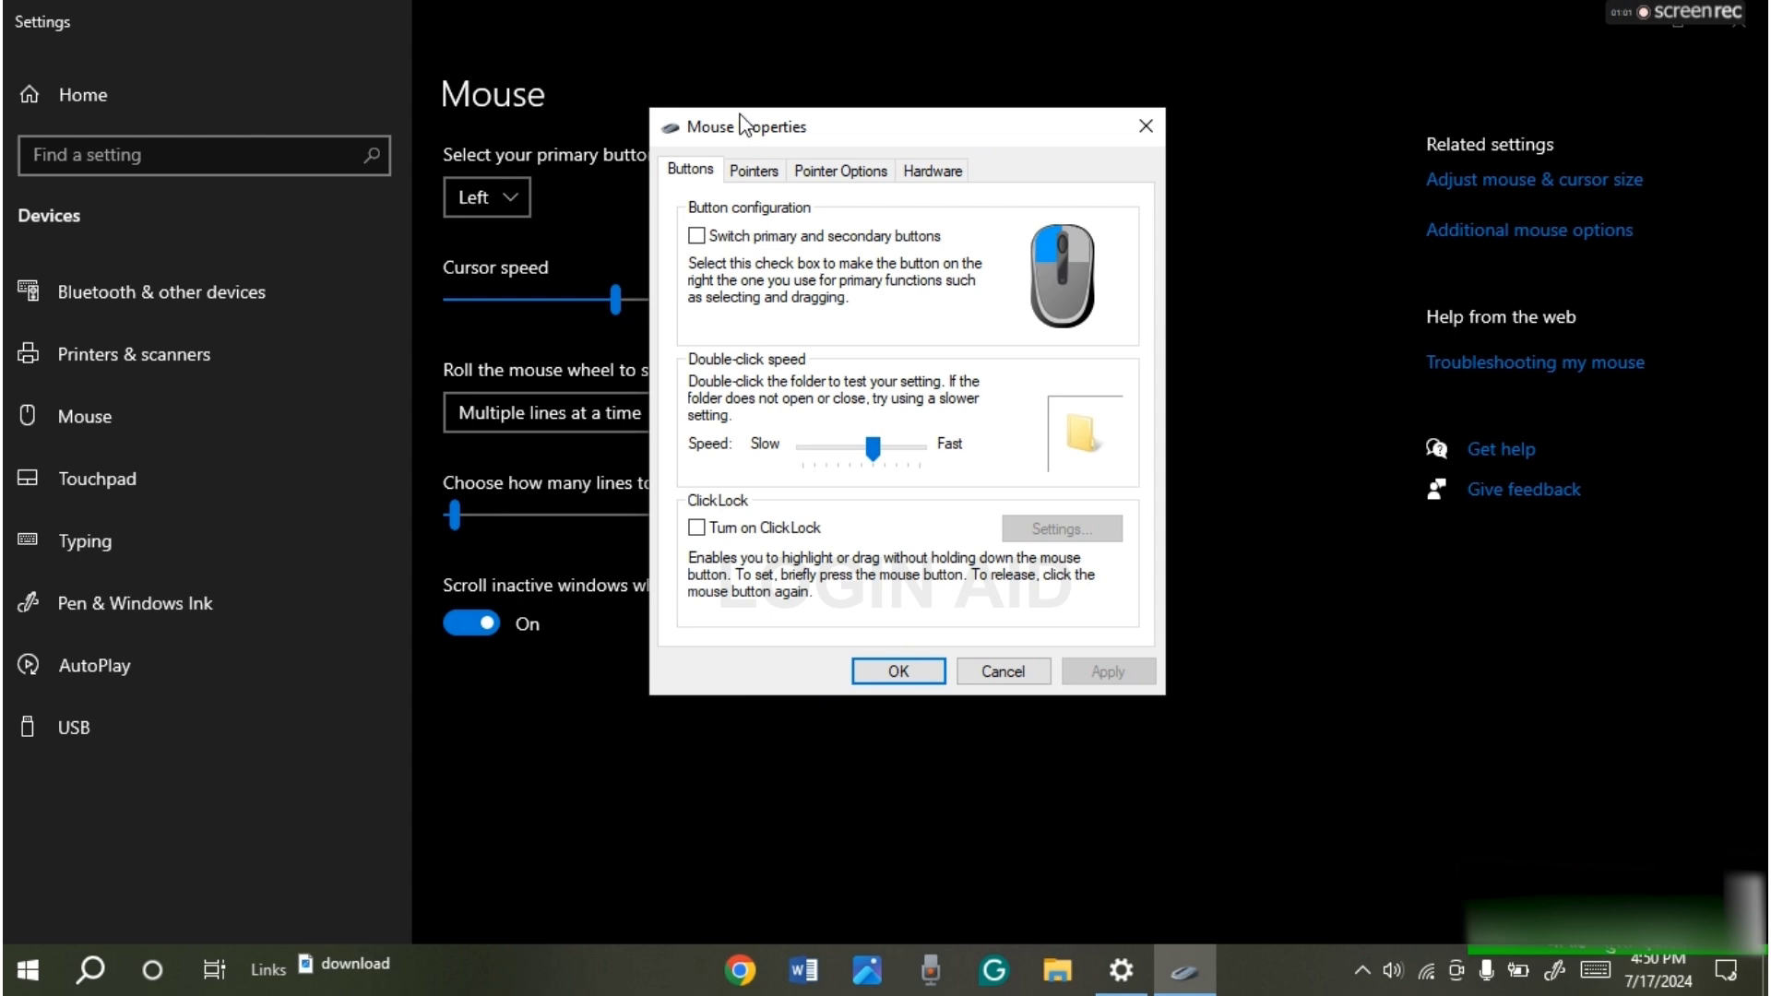
left_click(752, 171)
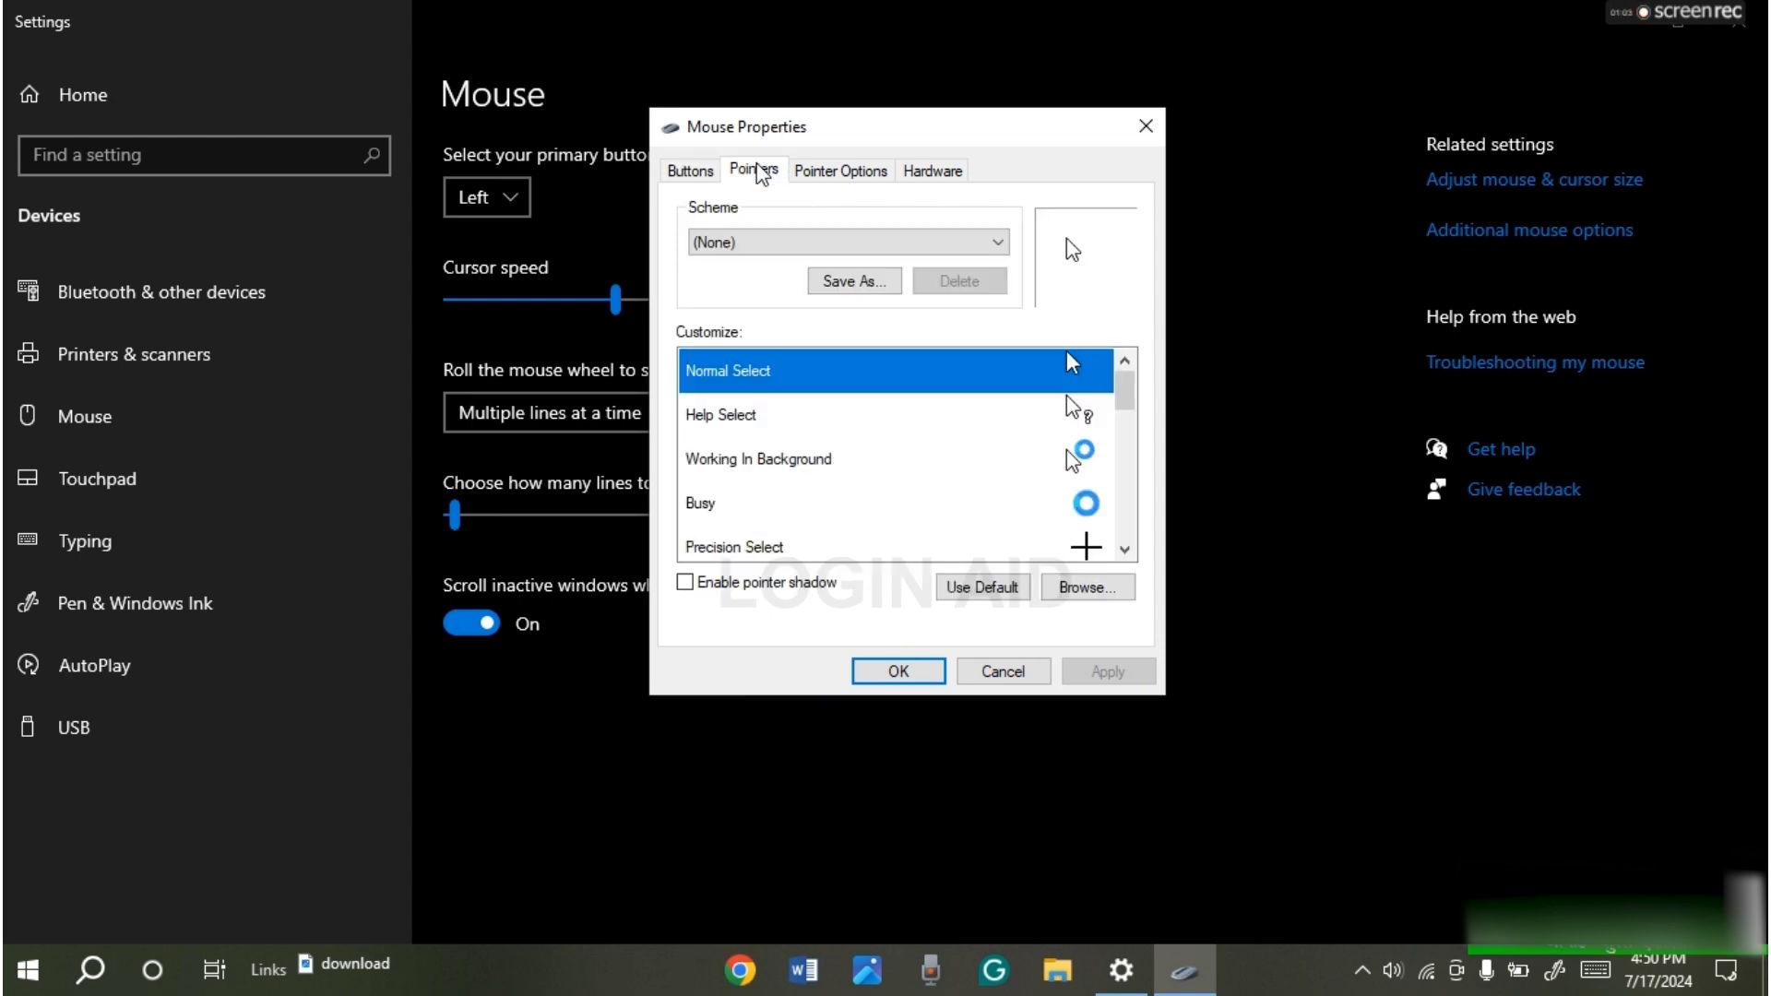
left_click(840, 170)
left_click(932, 170)
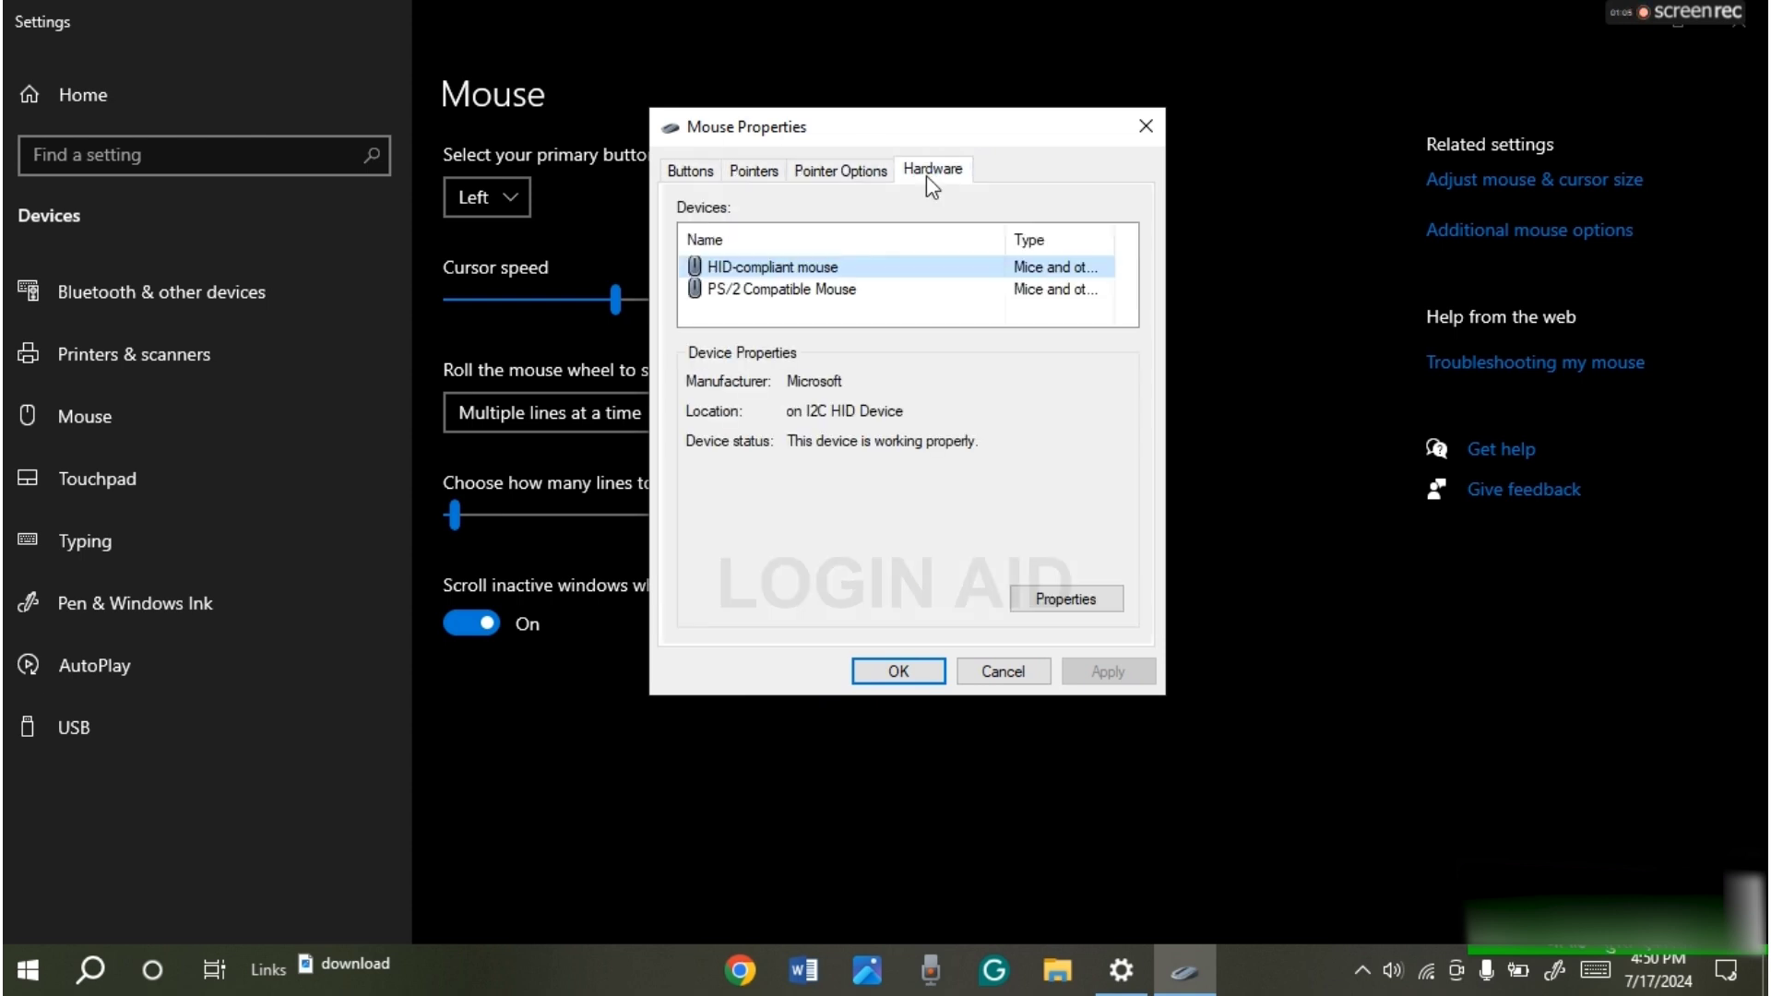
left_click(690, 170)
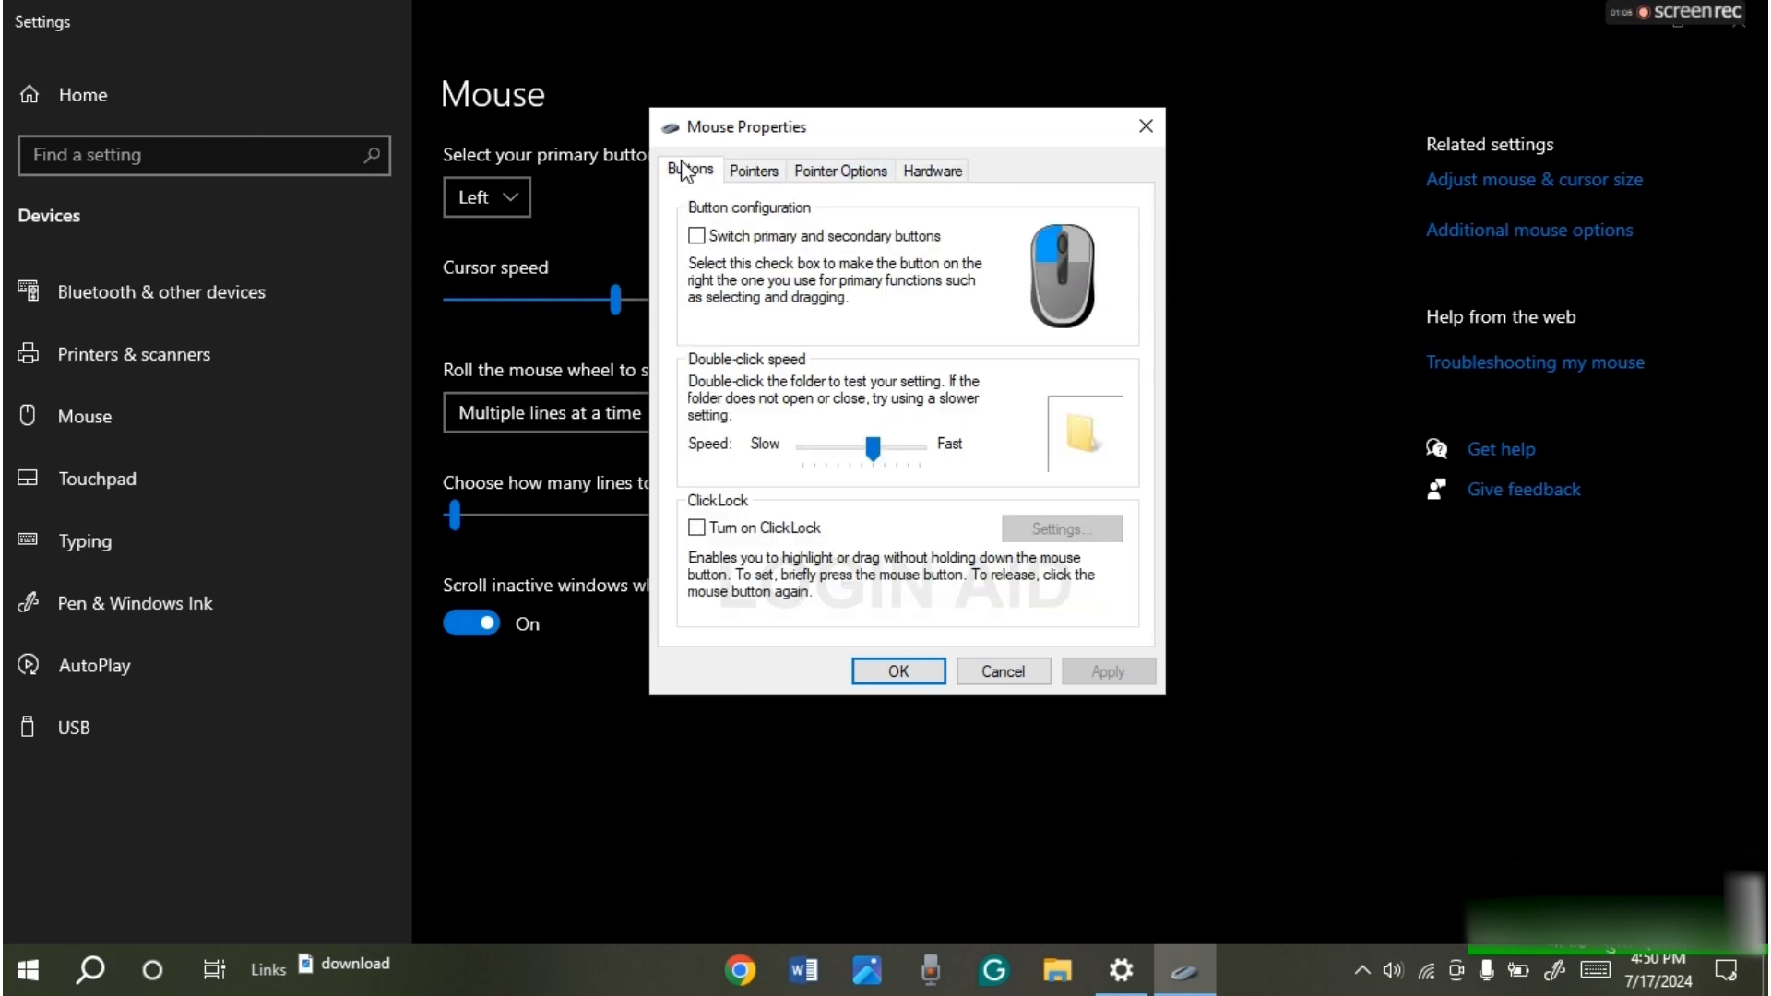
left_click(853, 178)
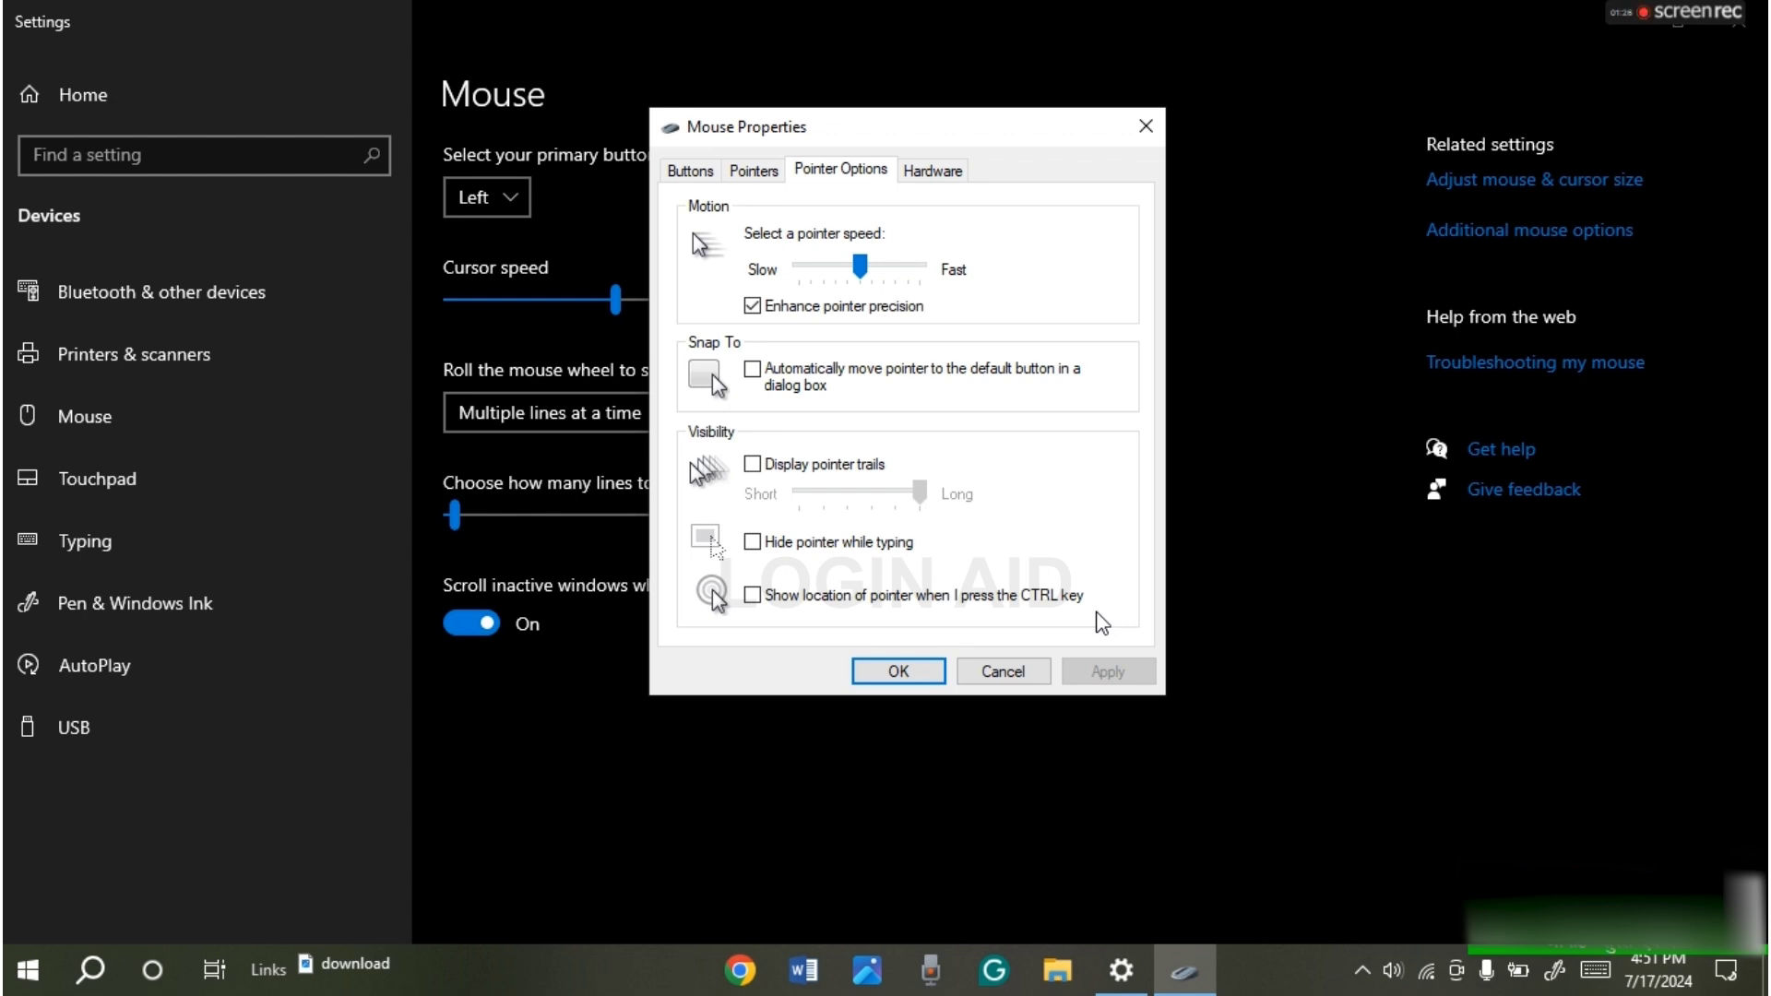
Turn on 'Hide pointer while typing' and apply it
left_click(755, 542)
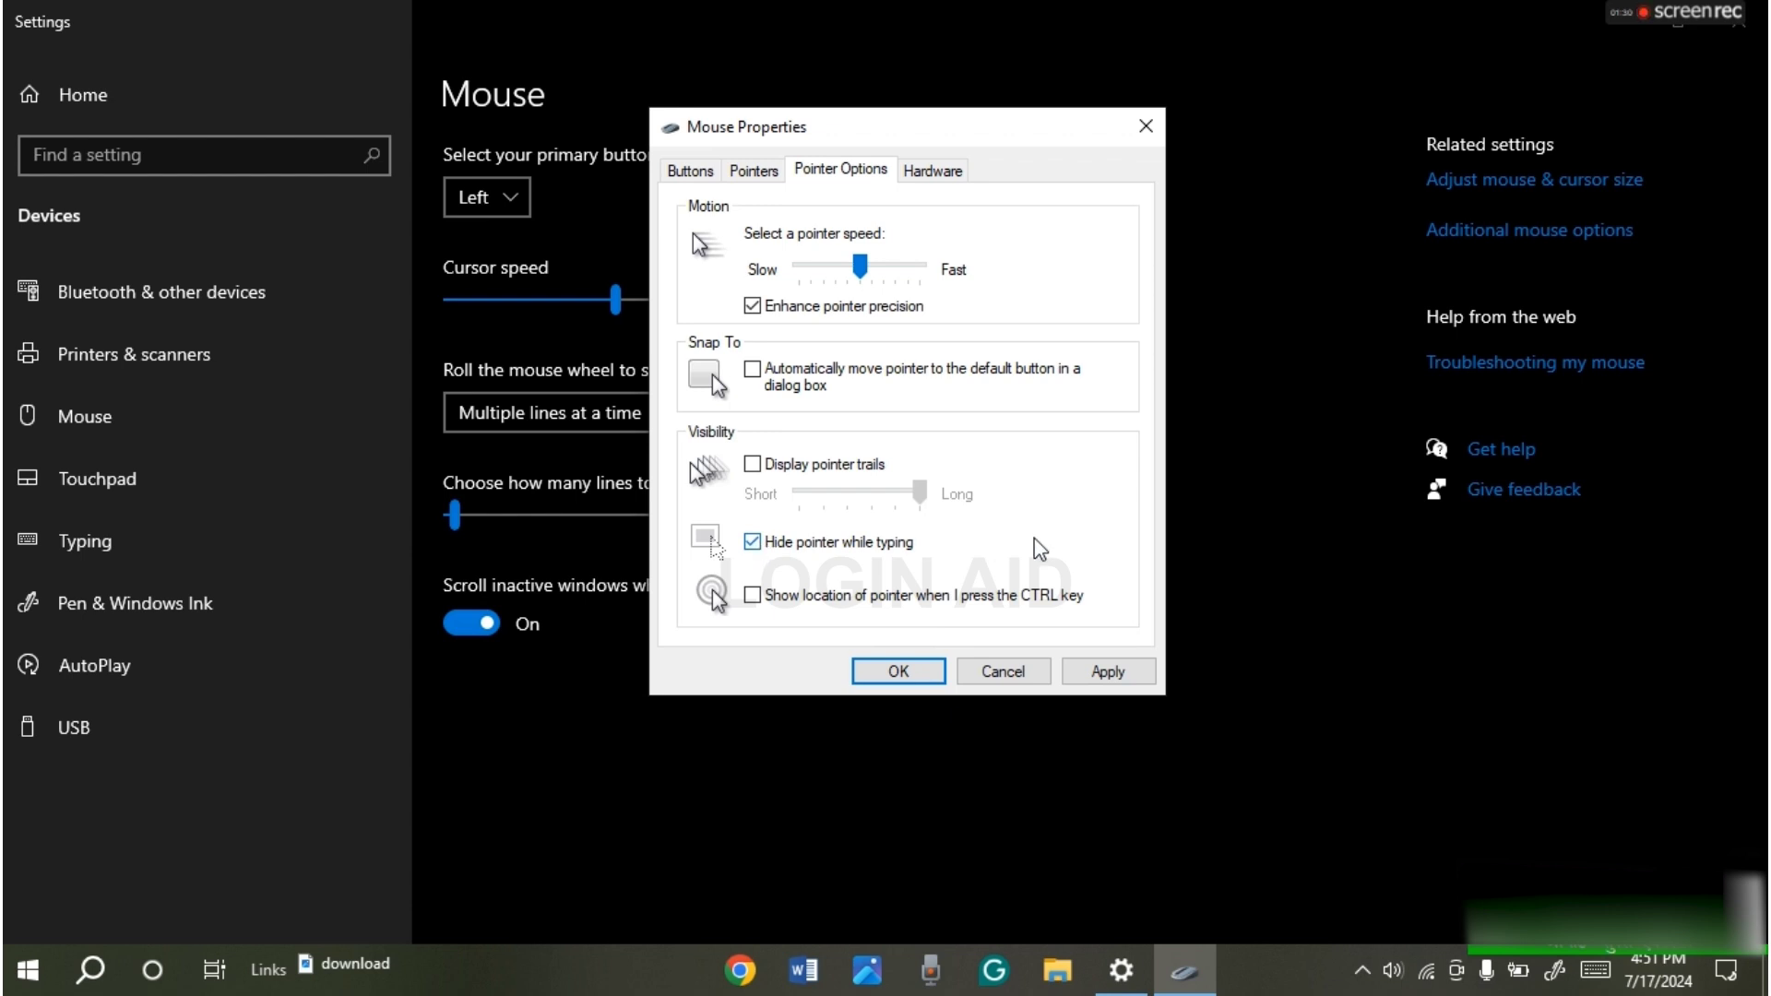
left_click(1109, 670)
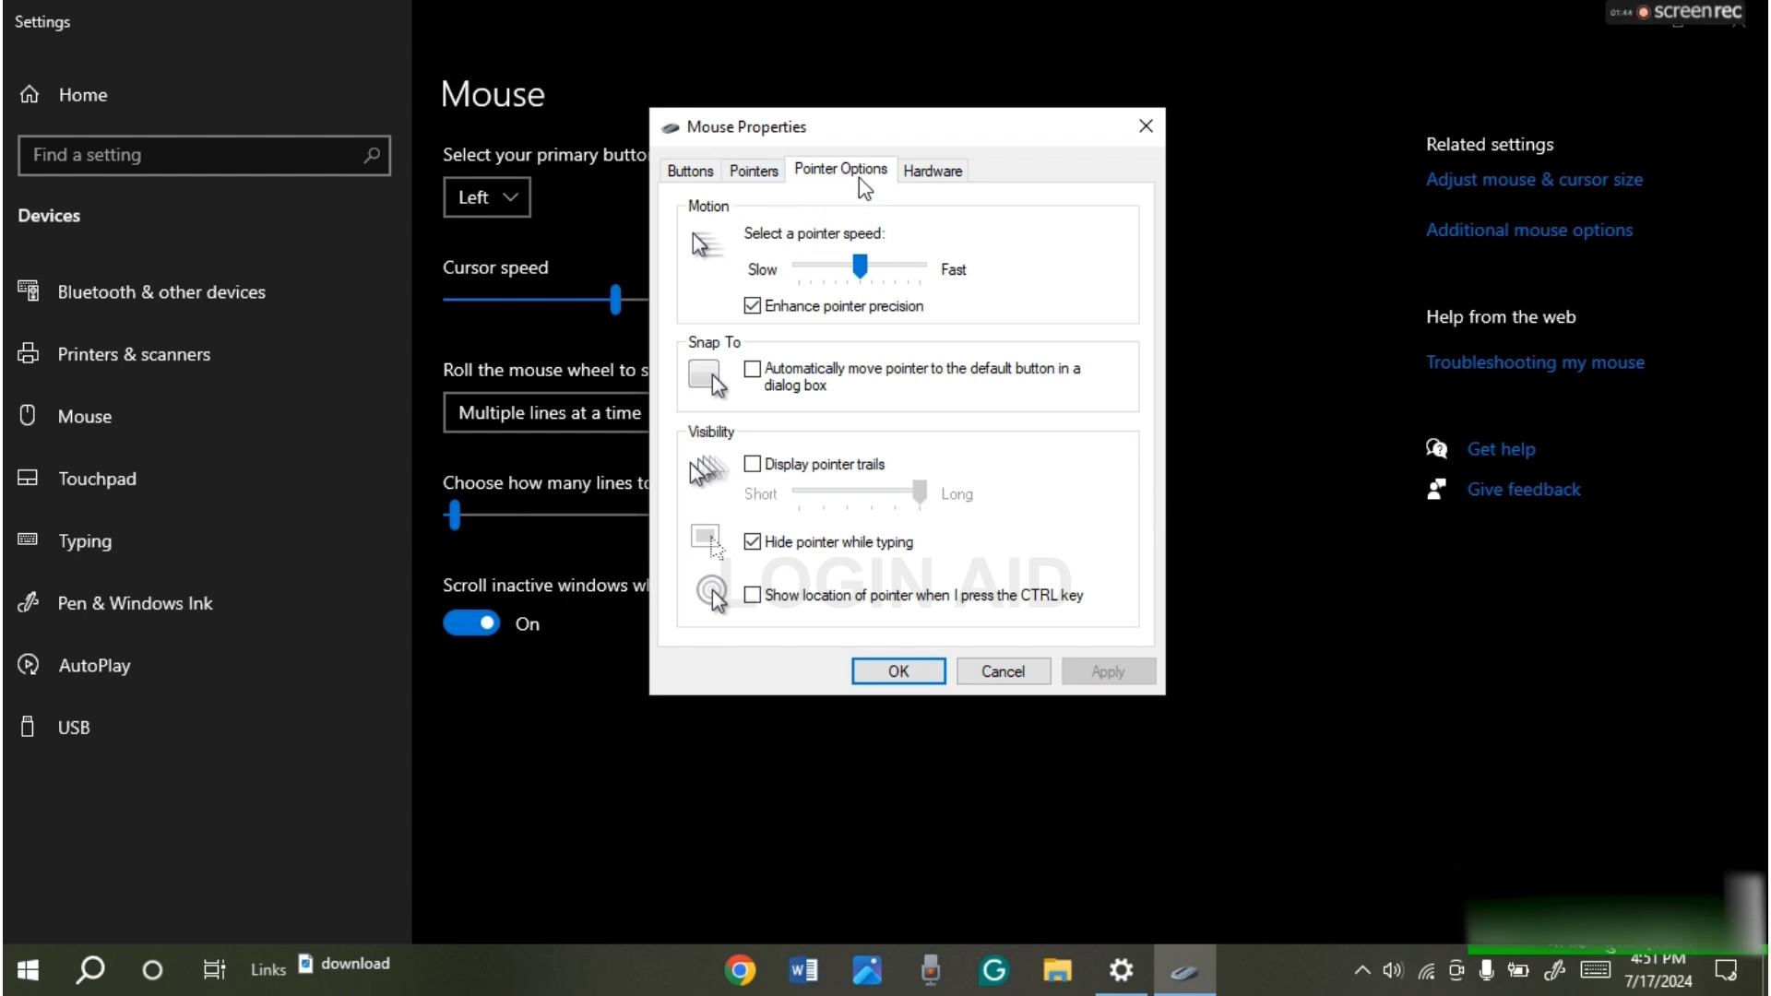
Select 'Text Select' in the Pointers tab's Customize list
left_click(755, 171)
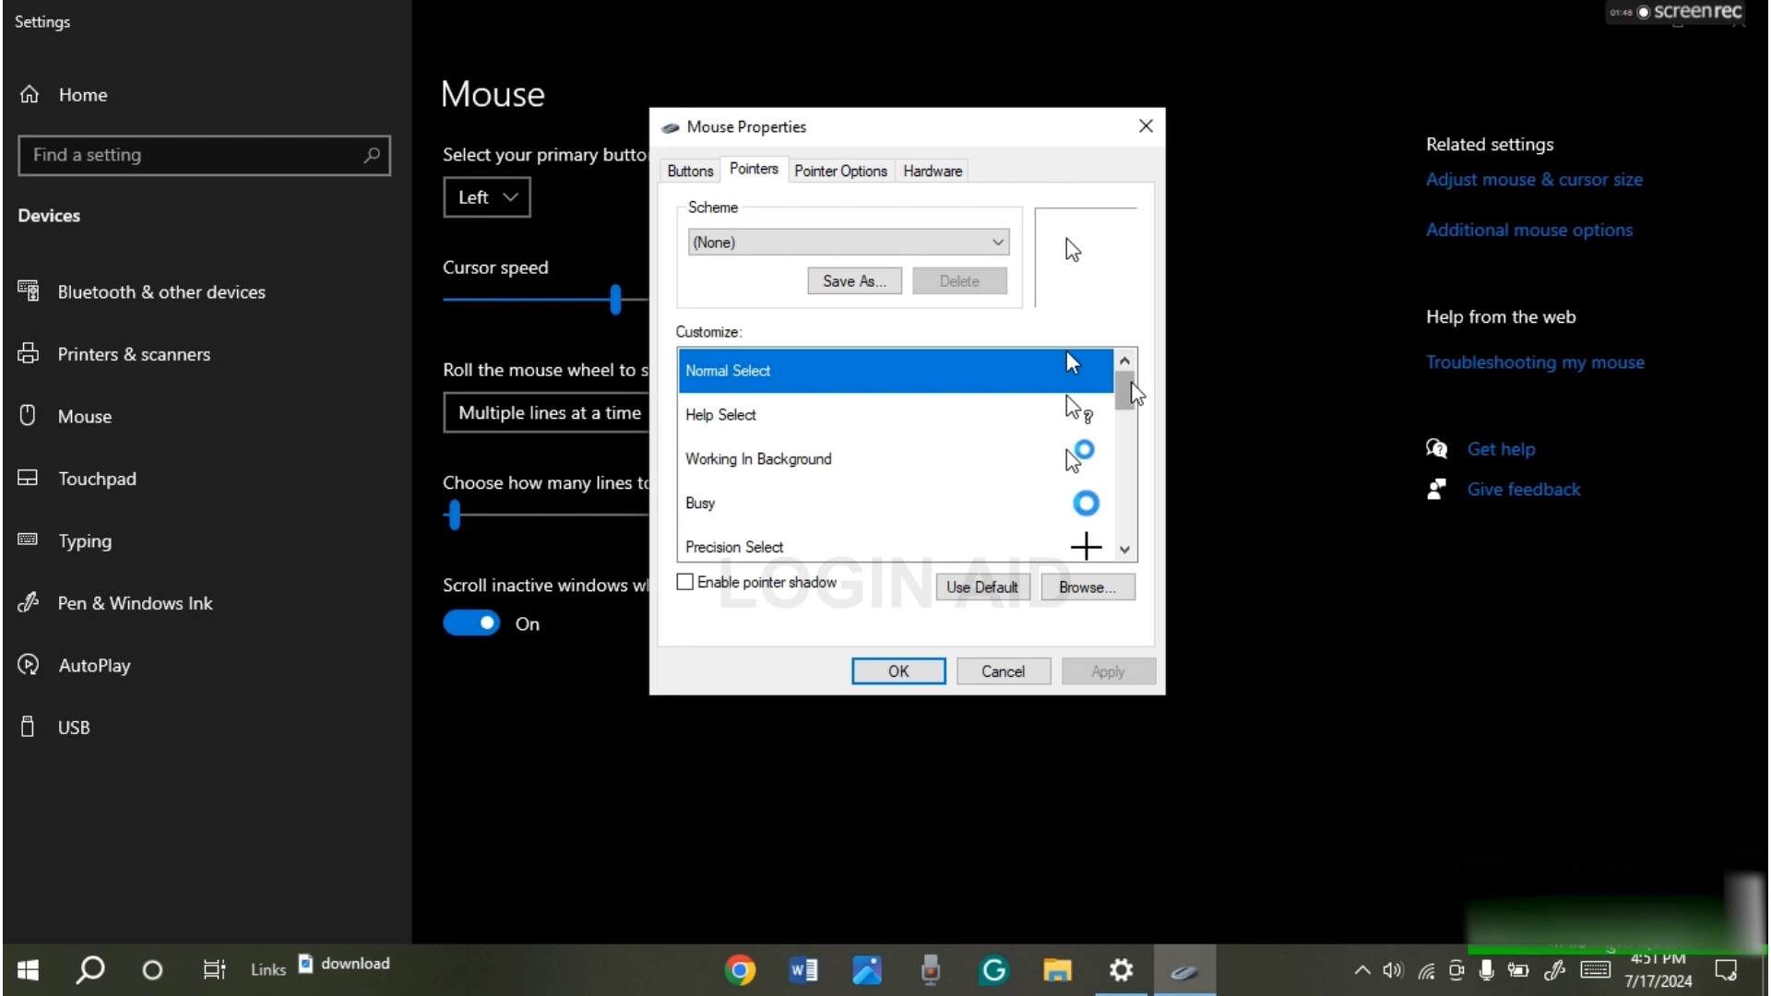
mouse_move(1134, 391)
left_mouse_down()
mouse_move(1129, 415)
mouse_move(1126, 392)
left_mouse_up()
left_click_drag(1128, 381, 1132, 421)
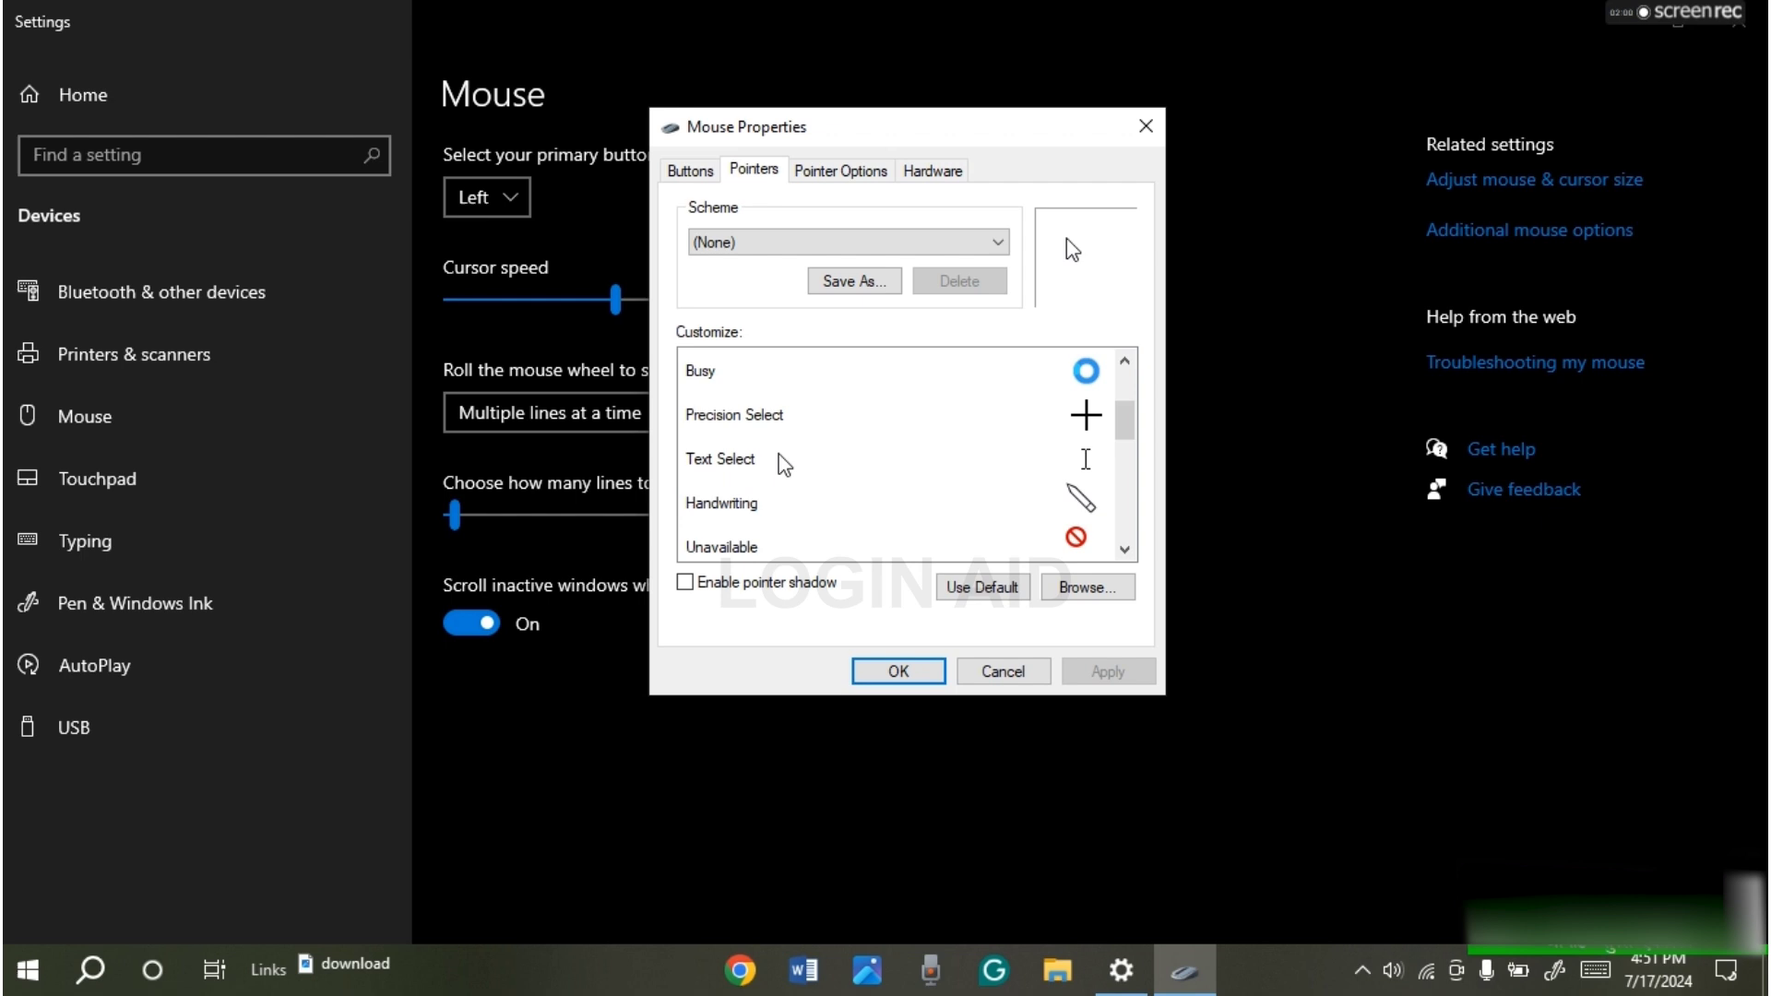
left_click(715, 457)
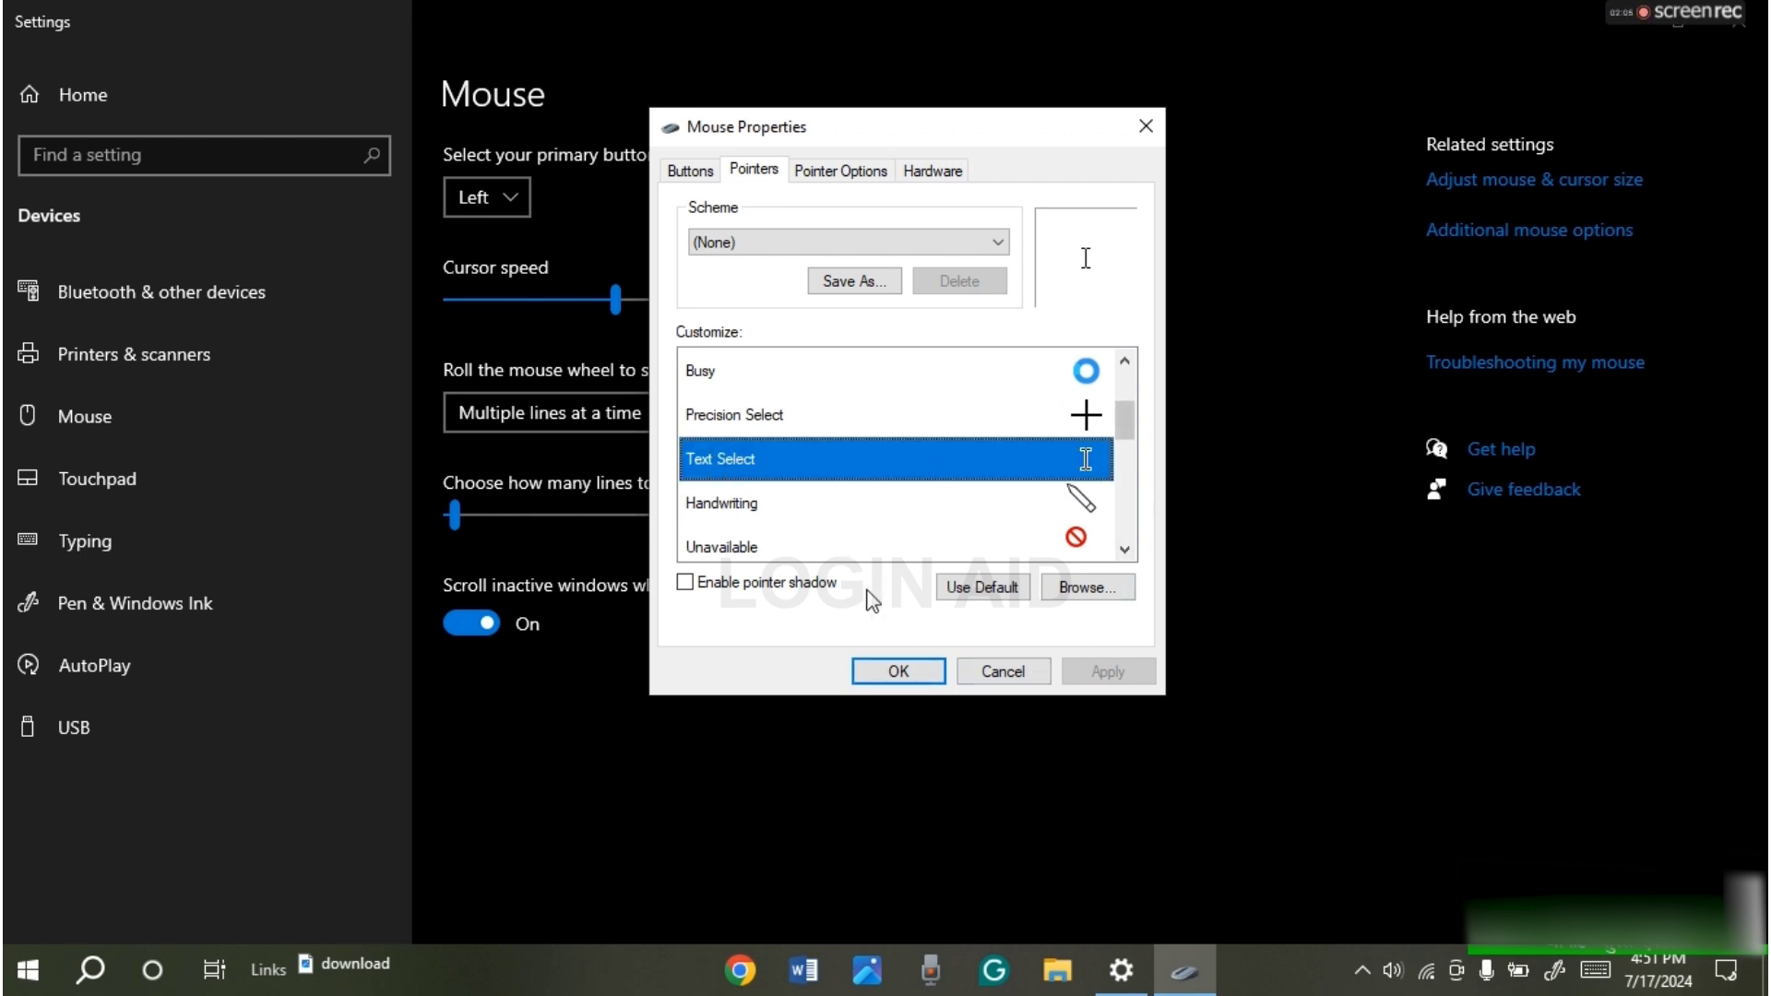
Assign the beam_r cursor to Text Select, apply it, and close Mouse Properties
left_click(1092, 584)
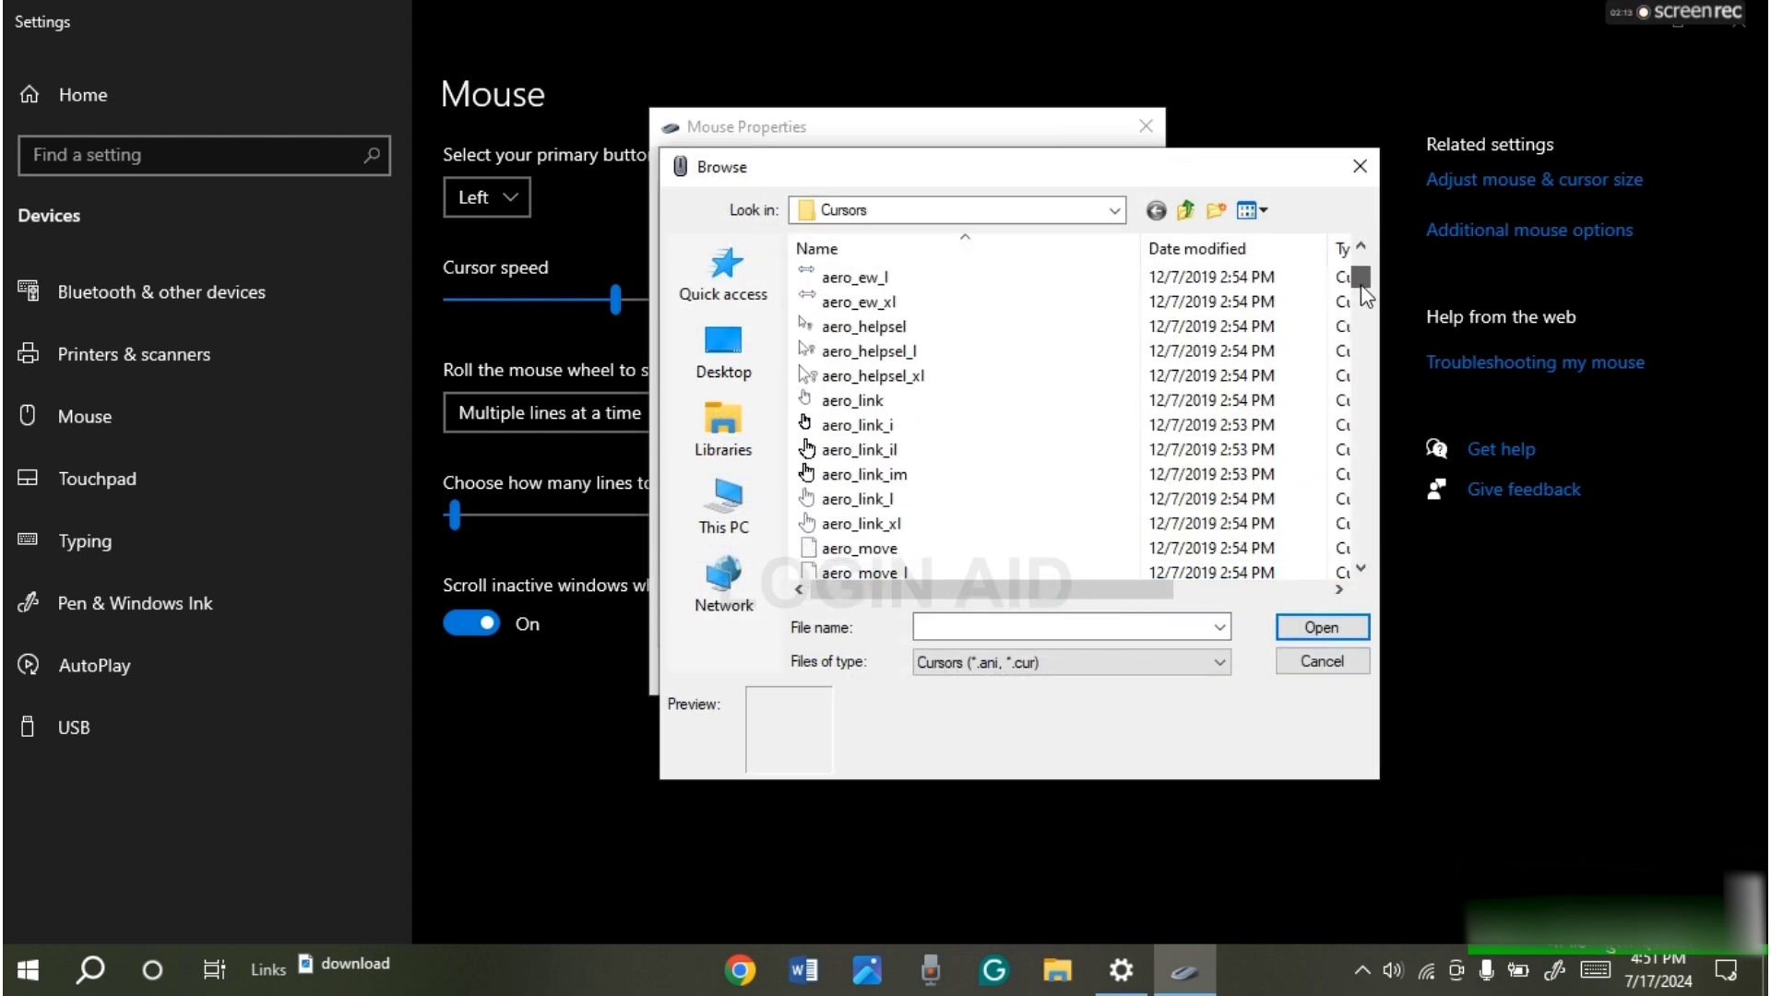
left_click_drag(1360, 280, 1367, 368)
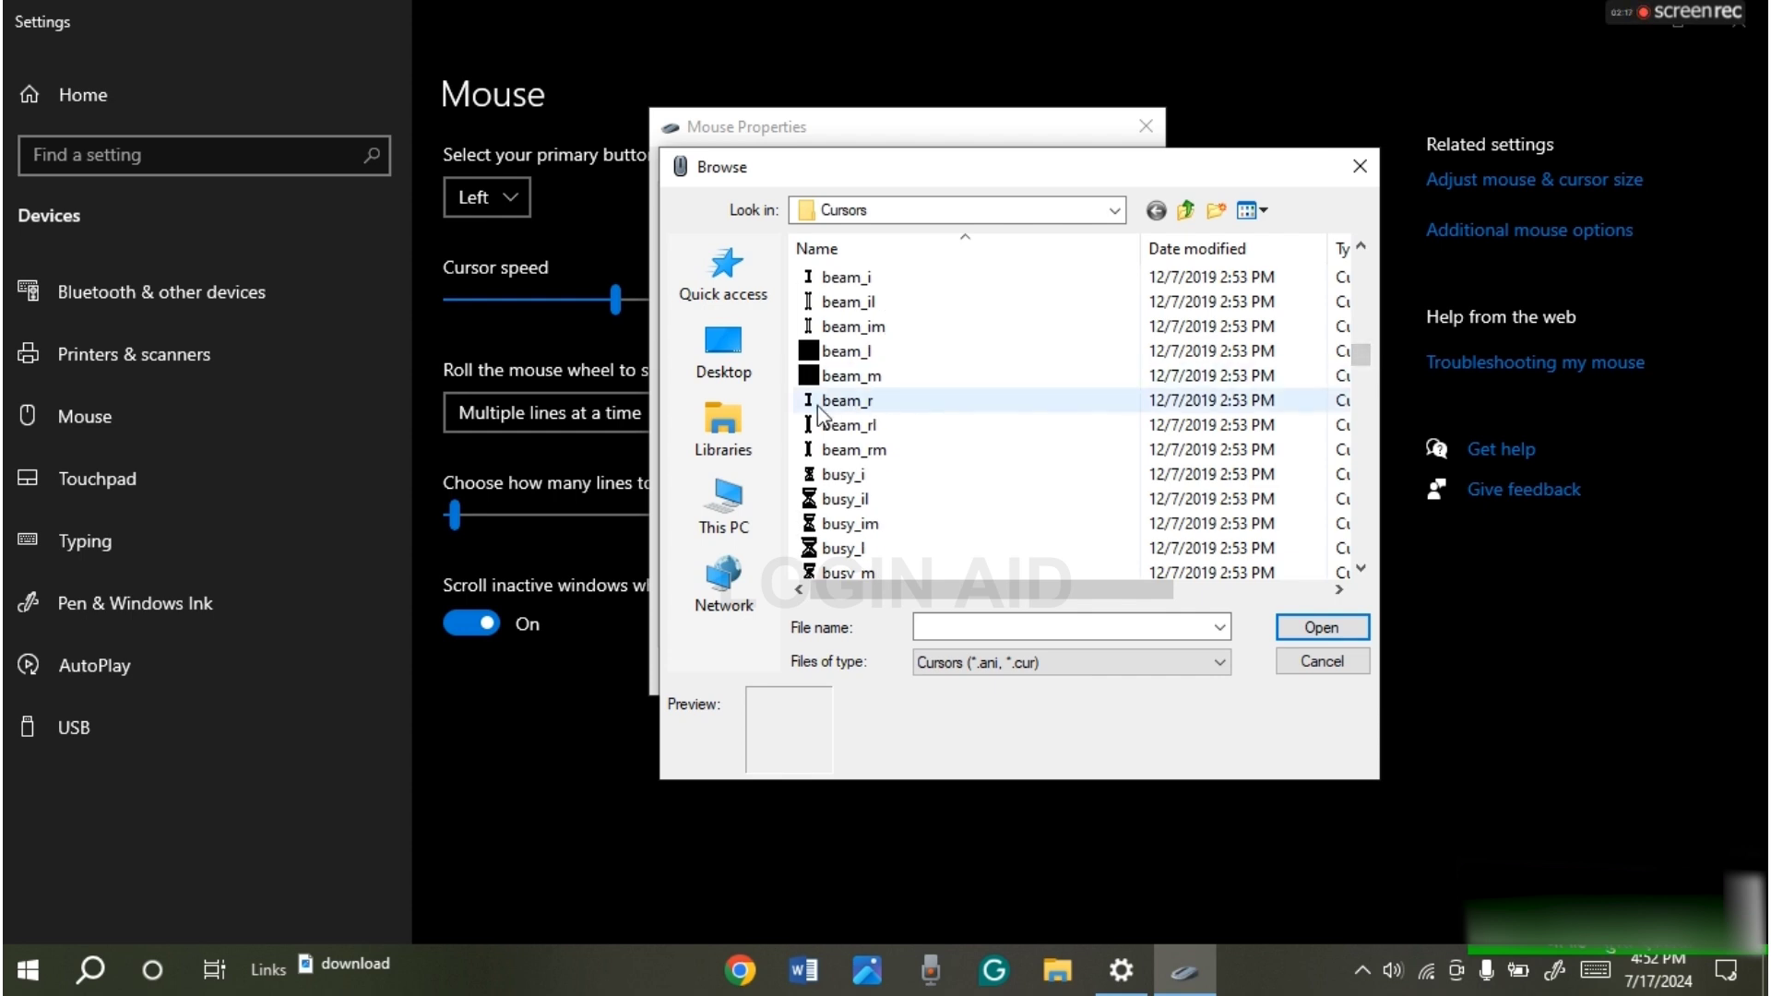
left_click(886, 410)
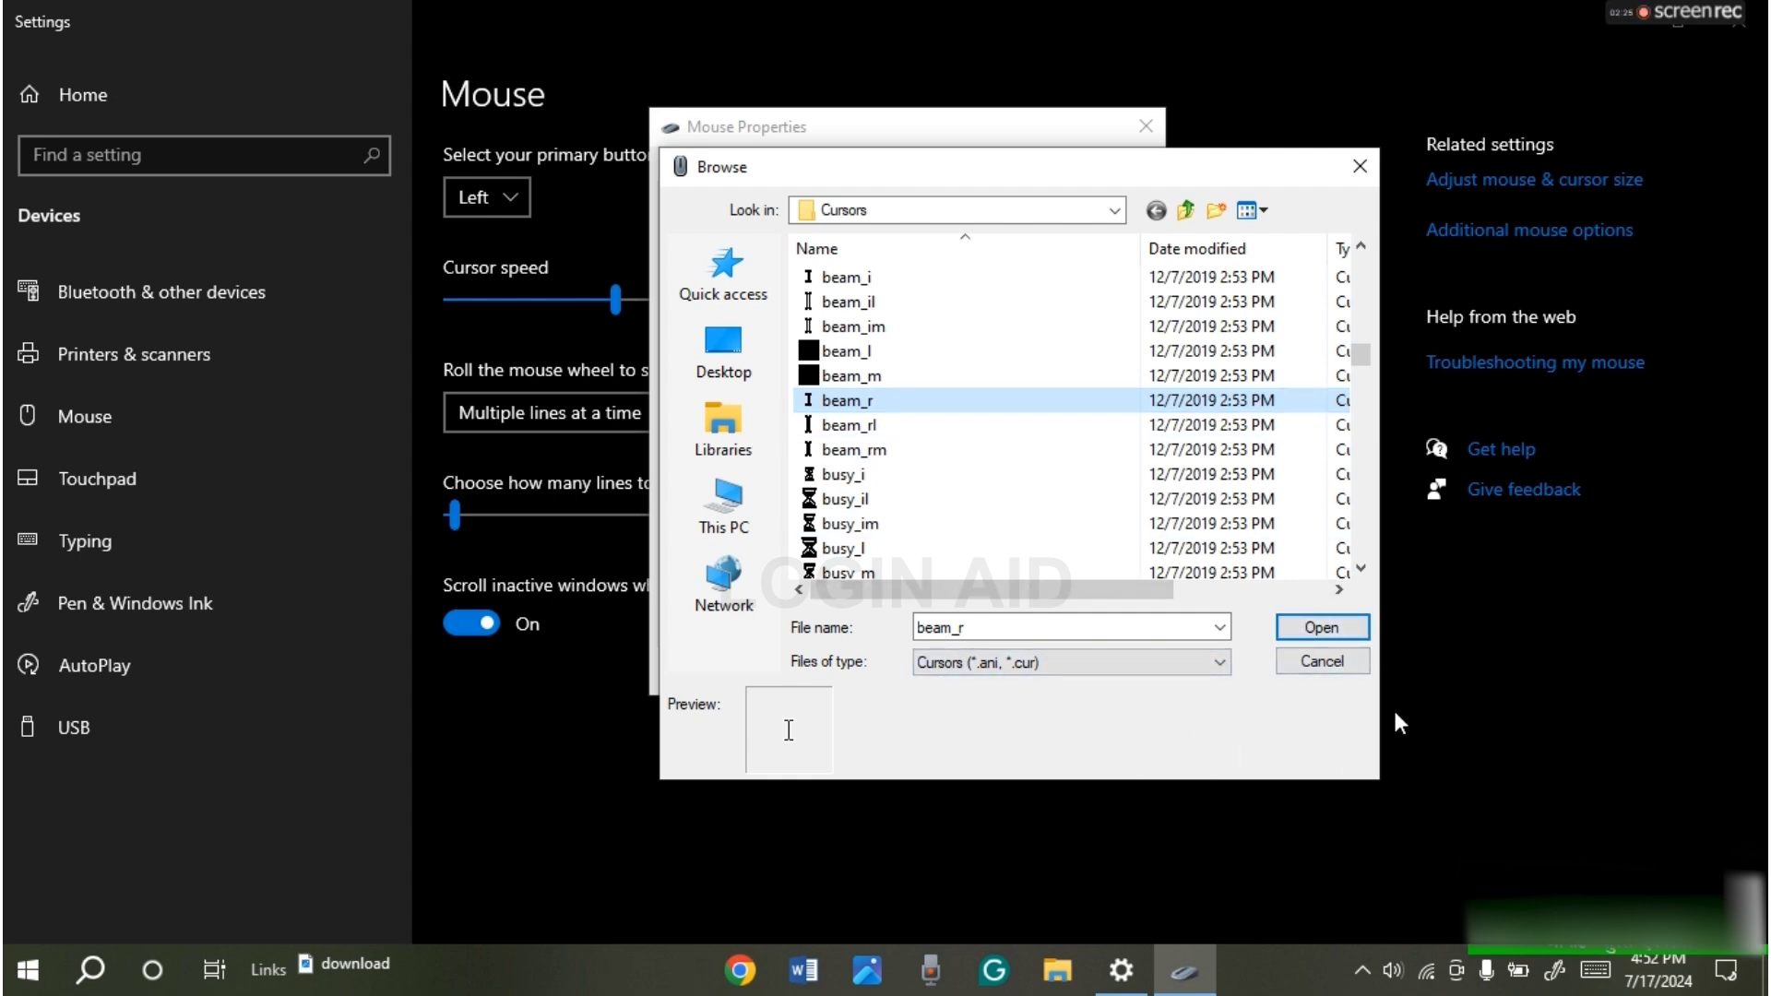
left_click(1322, 627)
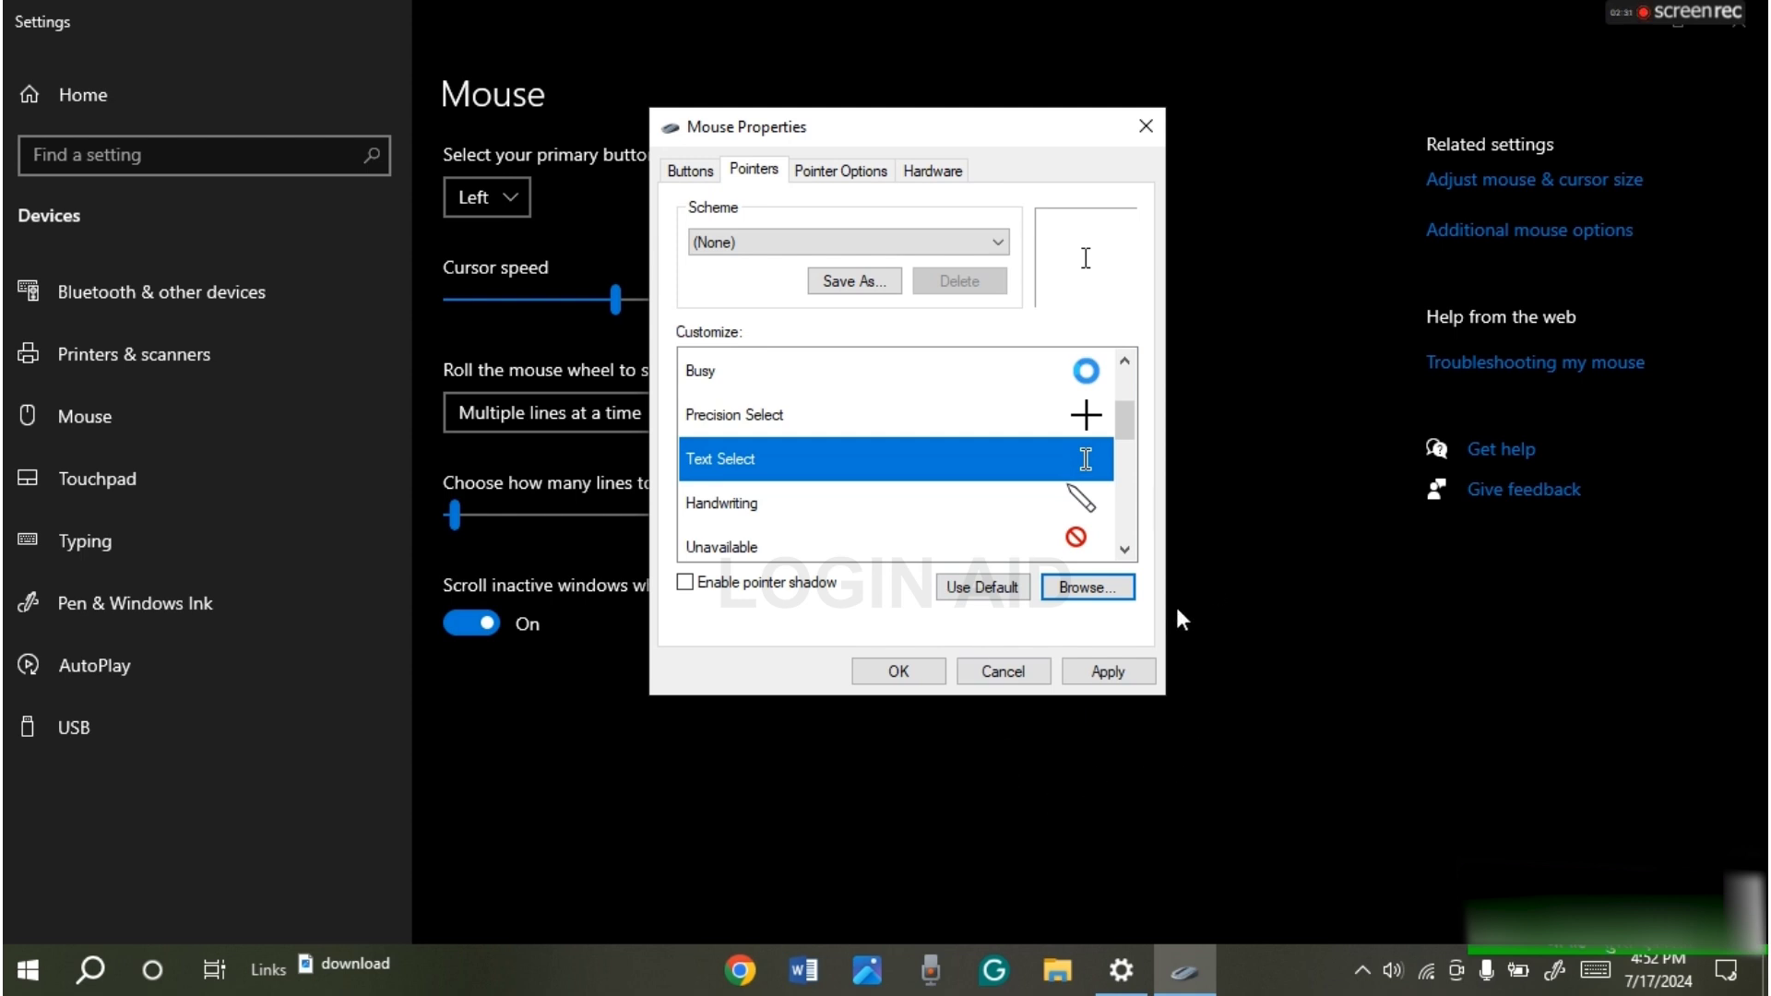
left_click(1103, 675)
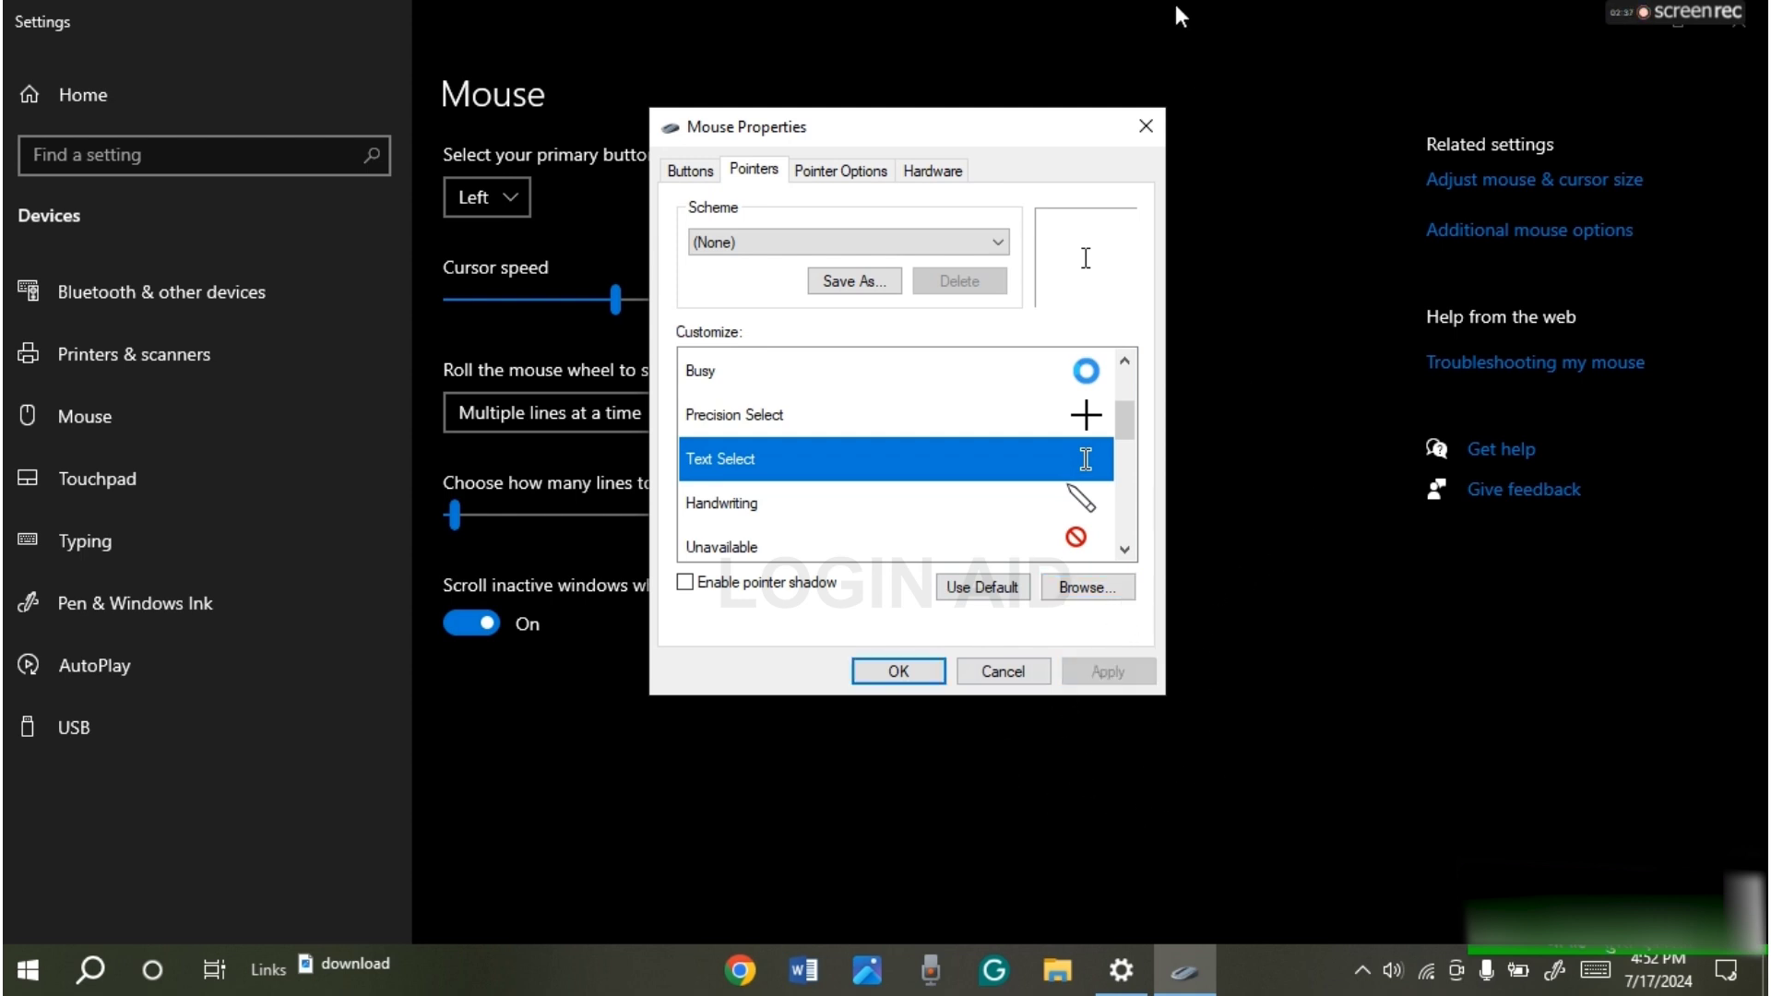
left_click(1147, 129)
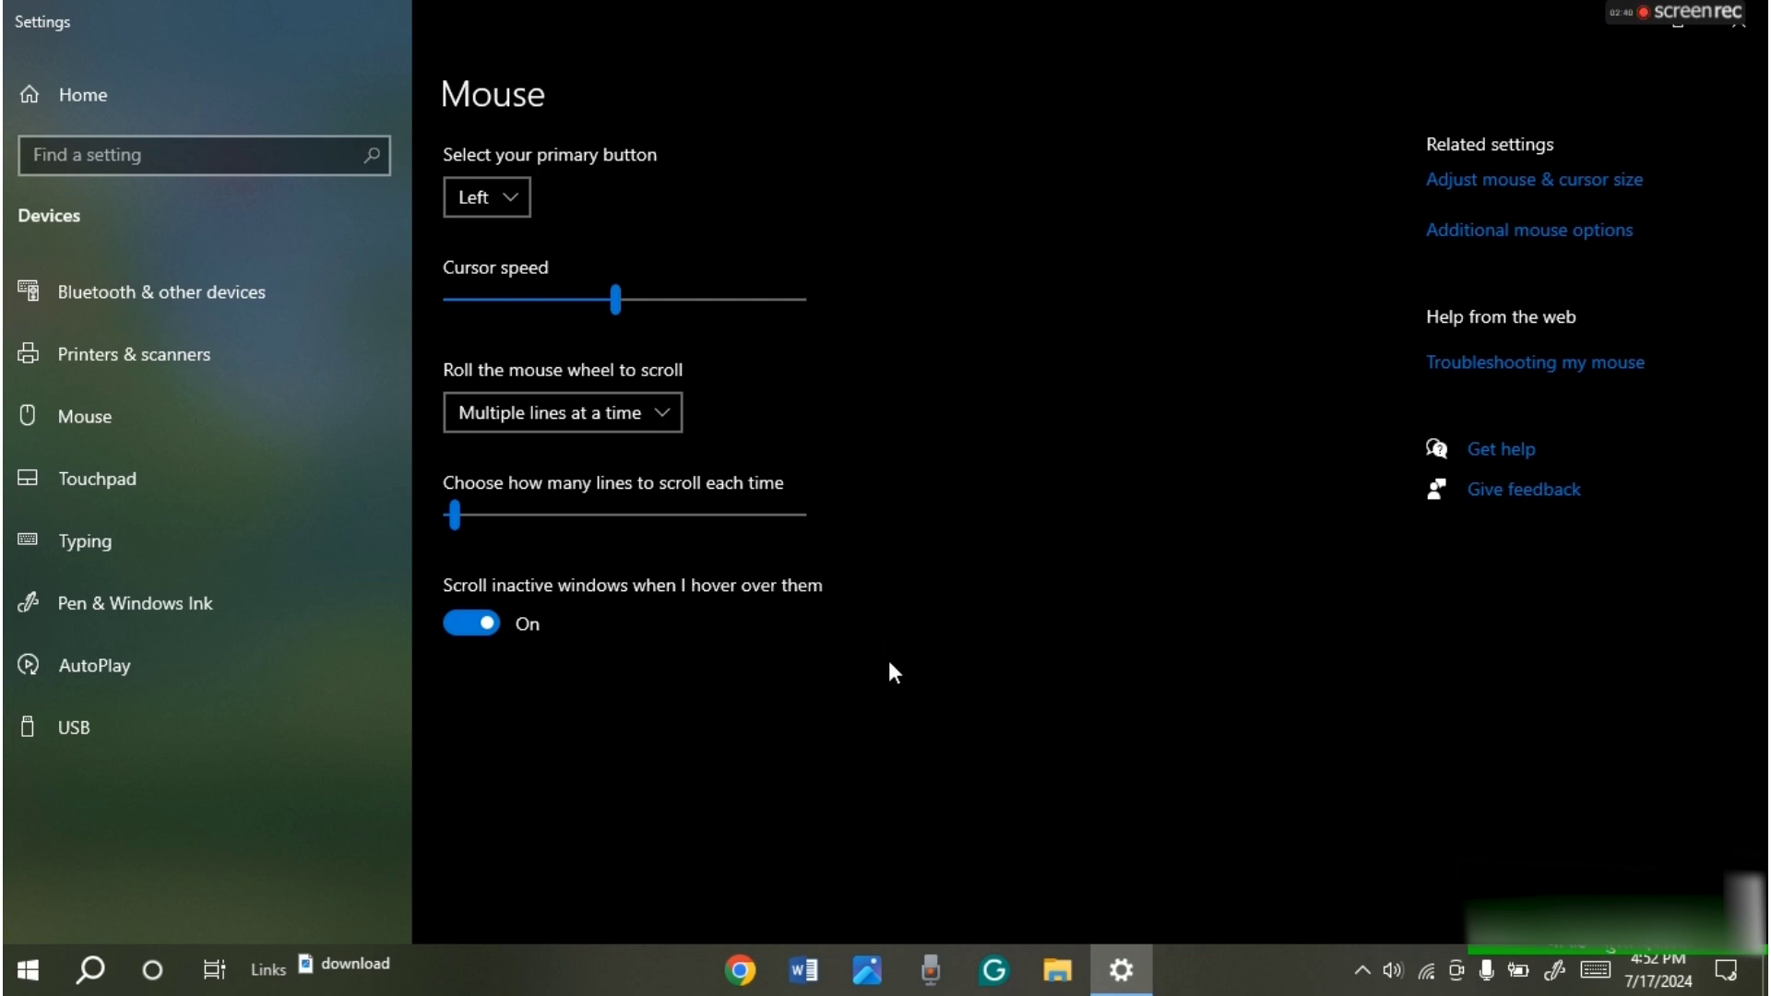
Go to docs.google.com in Google Chrome
left_click(742, 972)
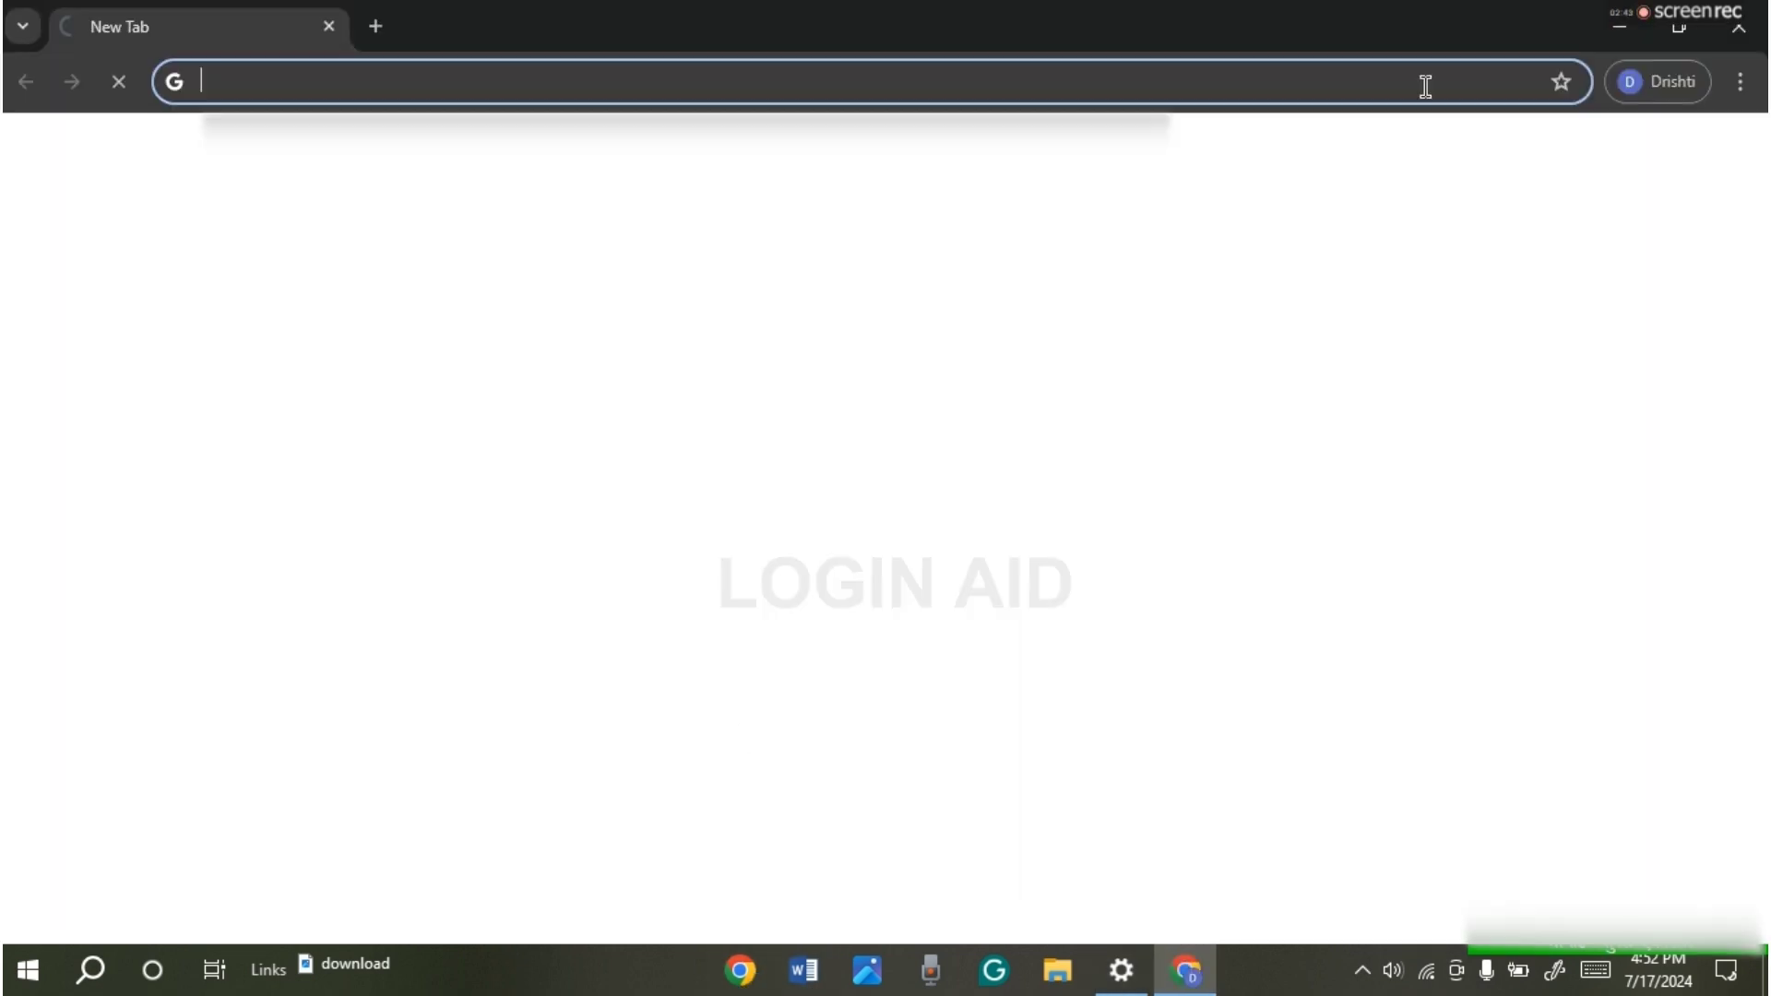
left_click(262, 80)
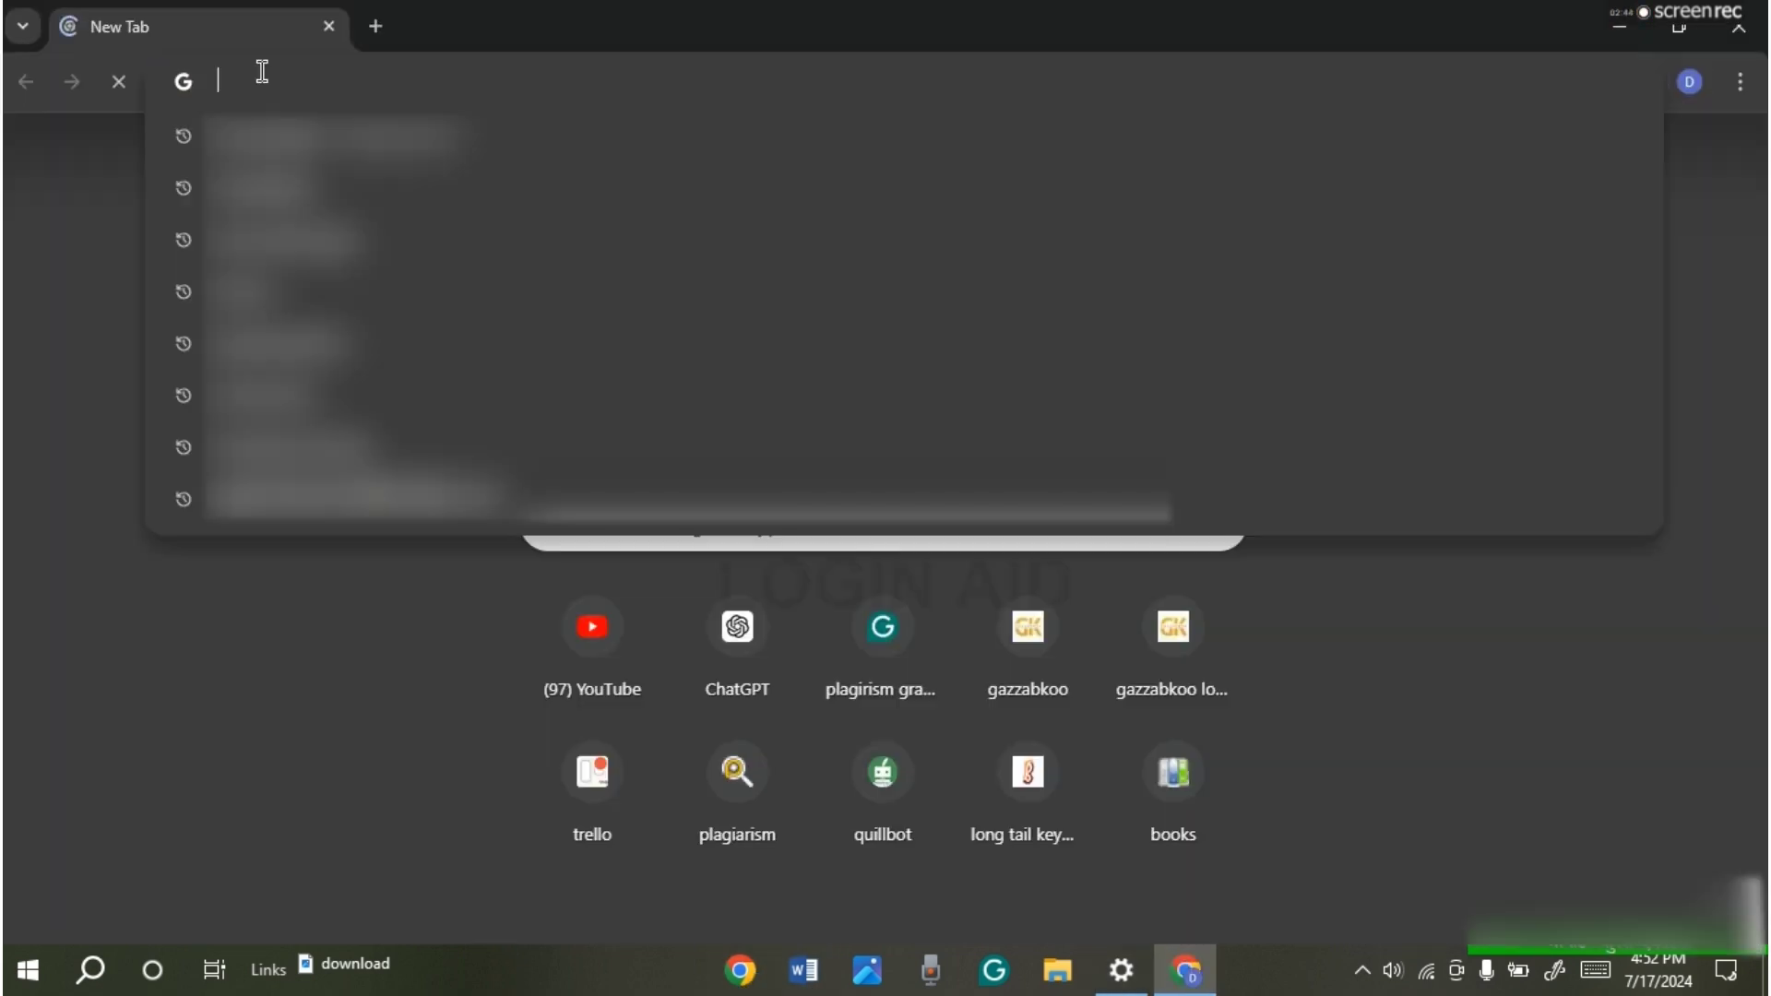
type("docs.")
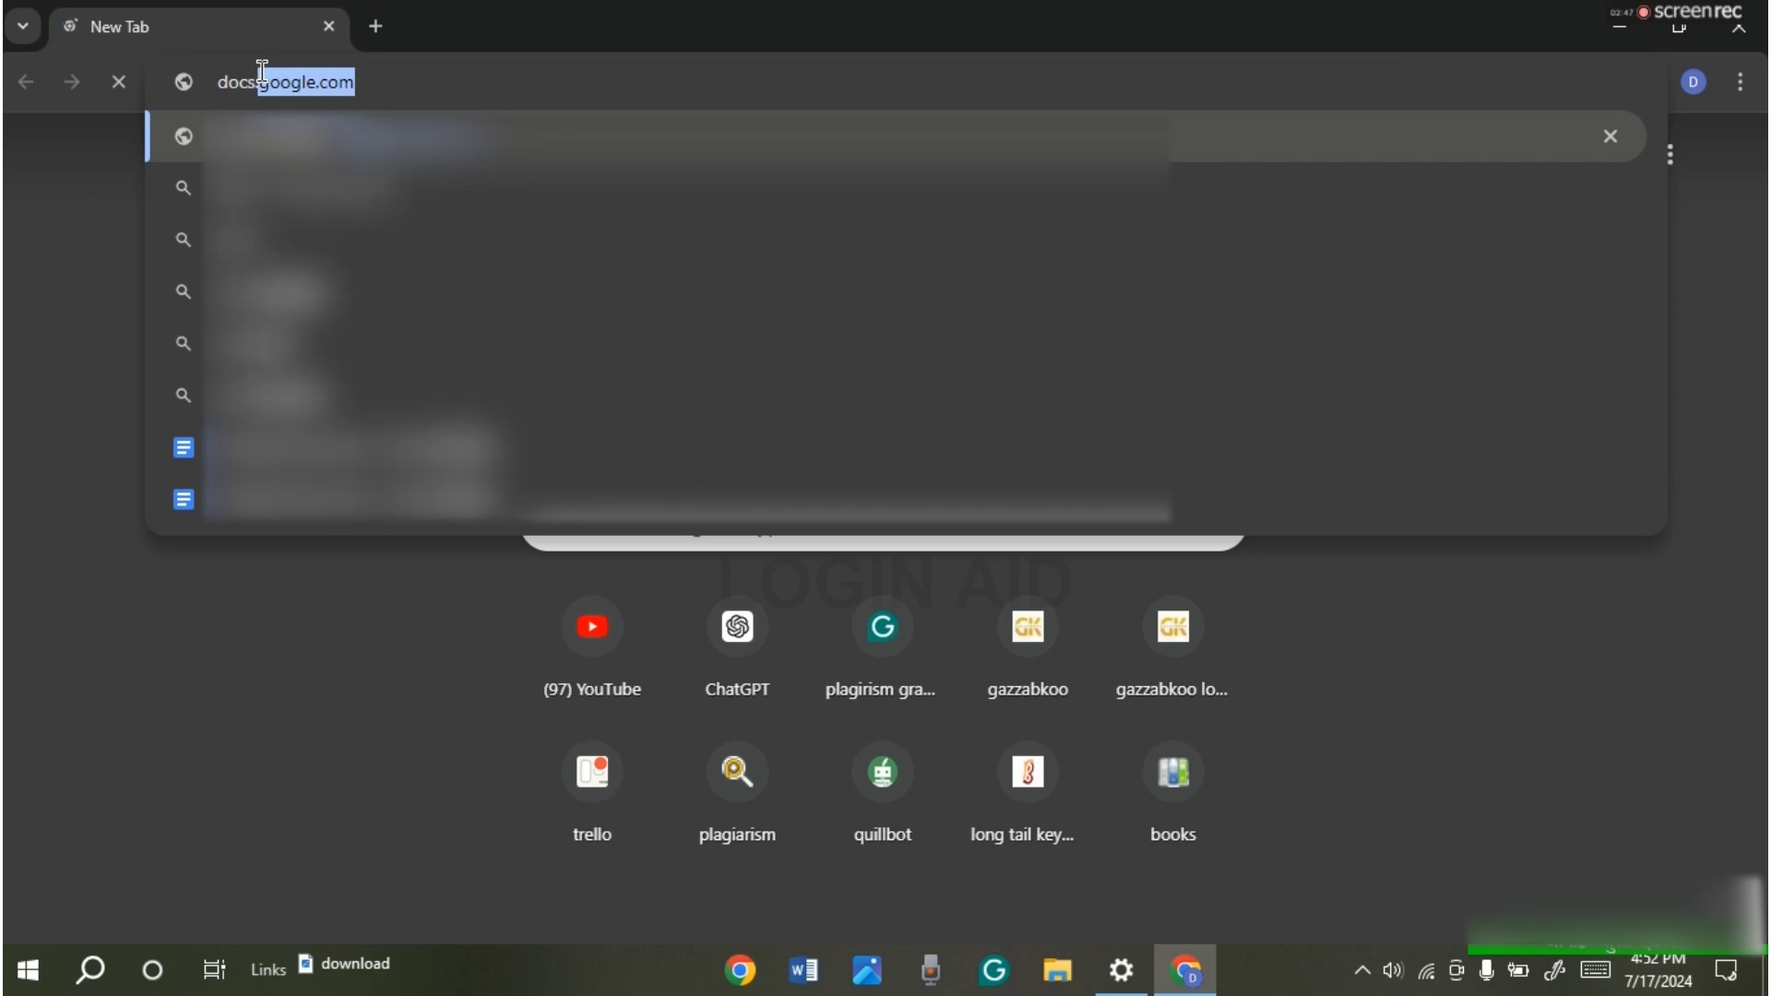
type("google")
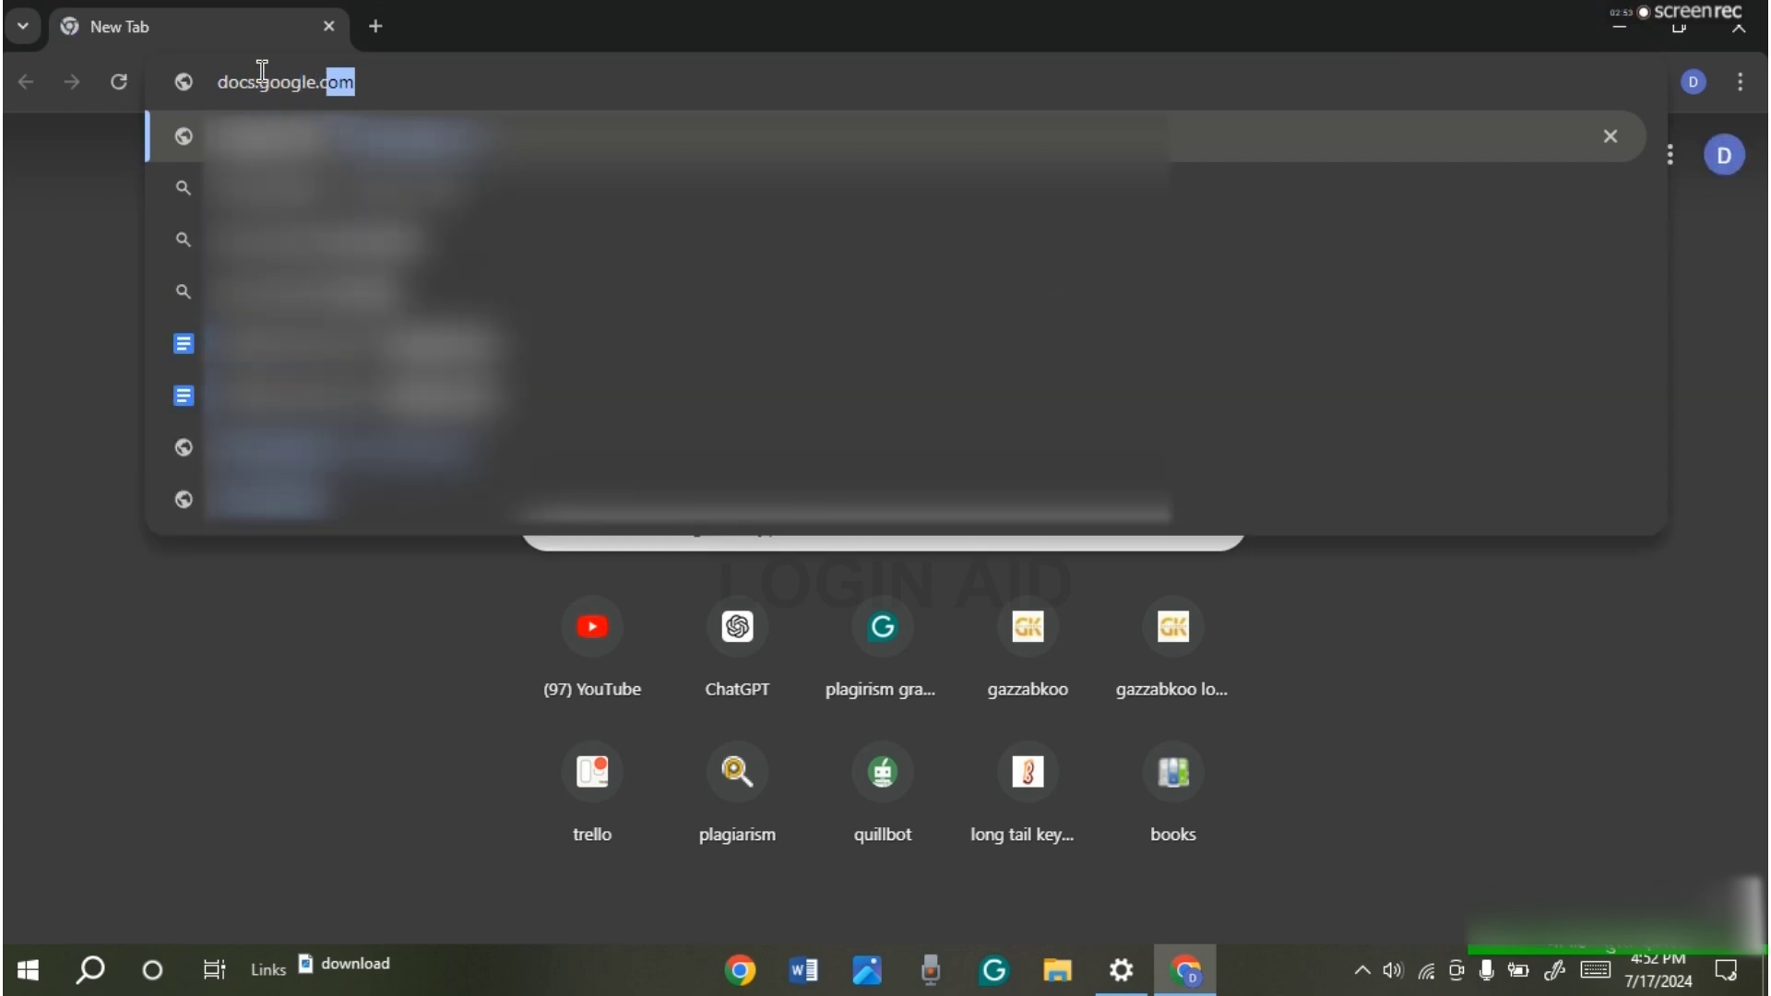
type(".c")
key("Return")
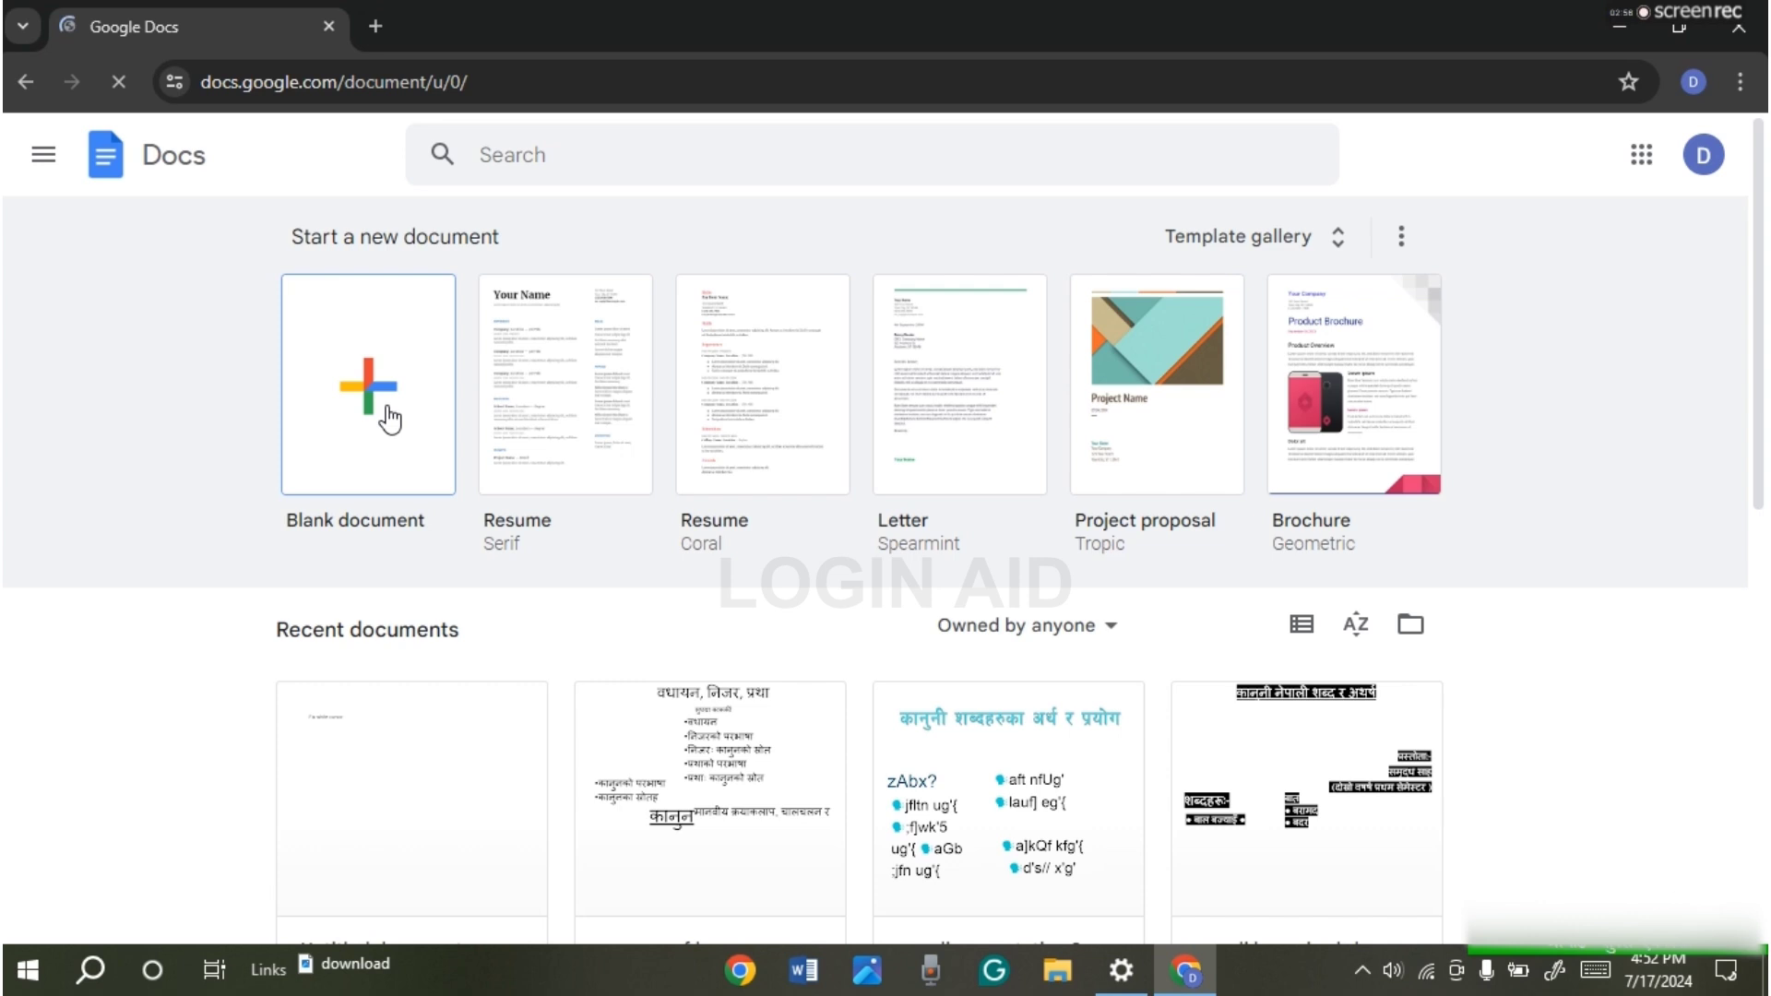
Create a blank Google Docs document and type 'Fix white cursor'
left_click(390, 416)
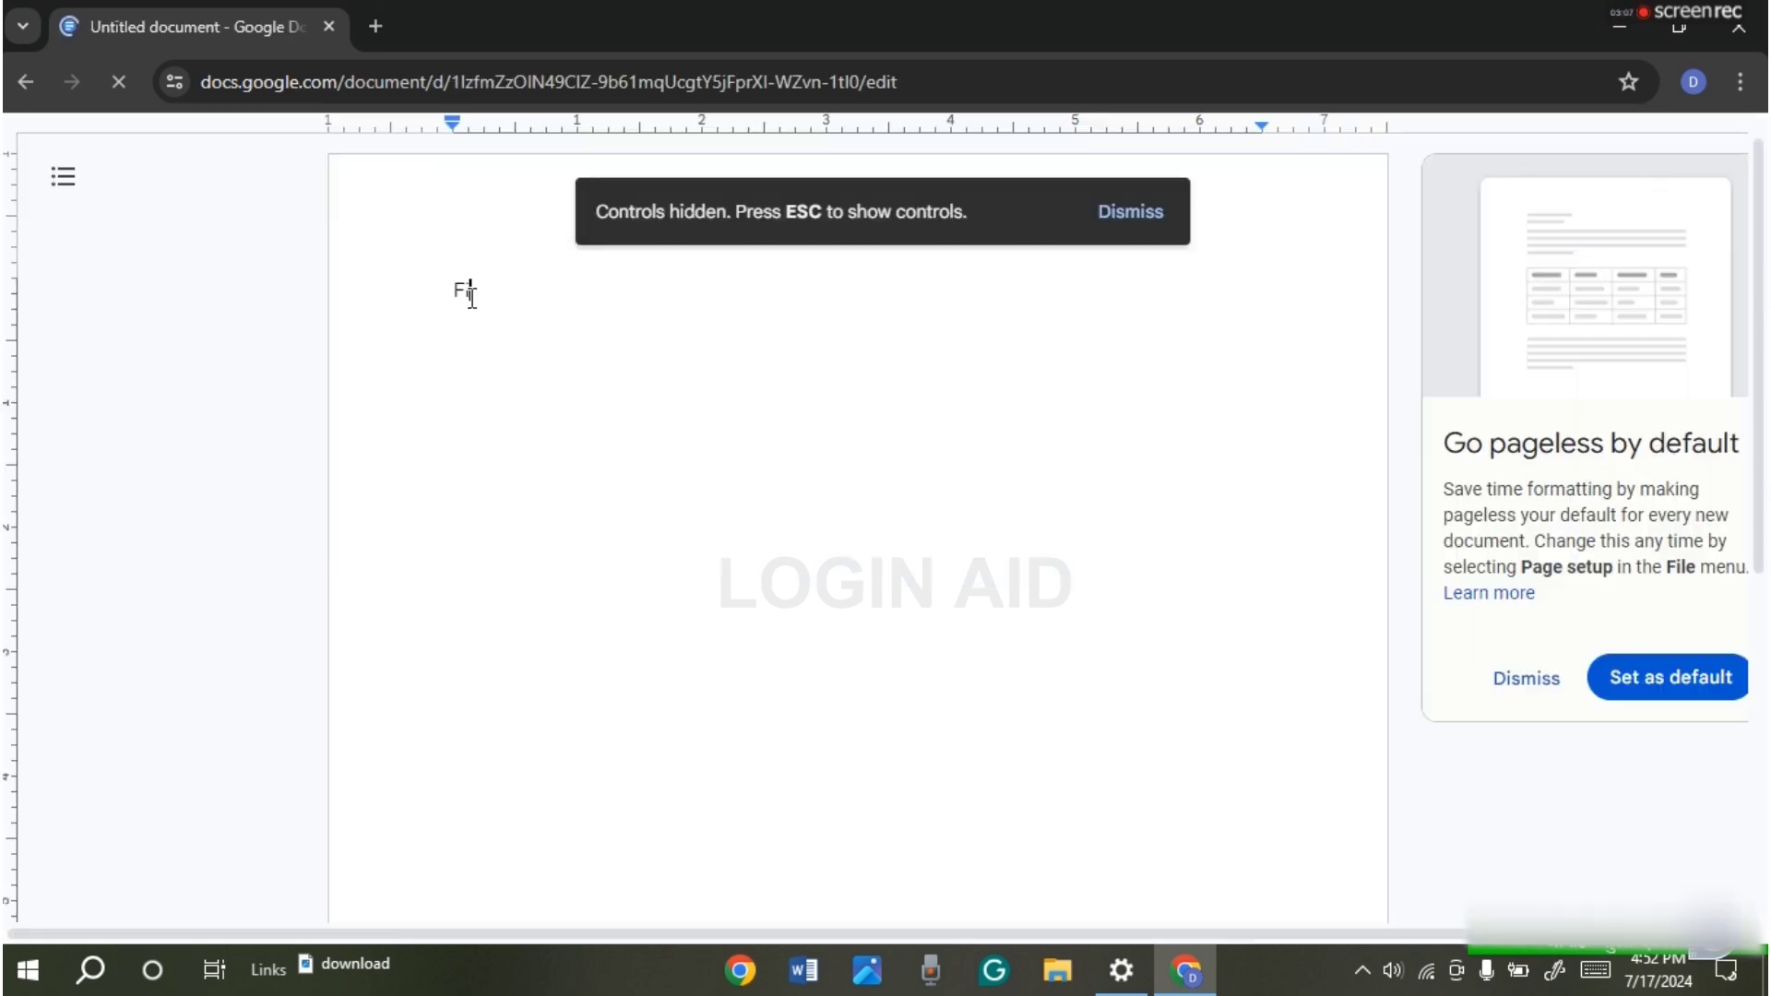
type("Fix white ")
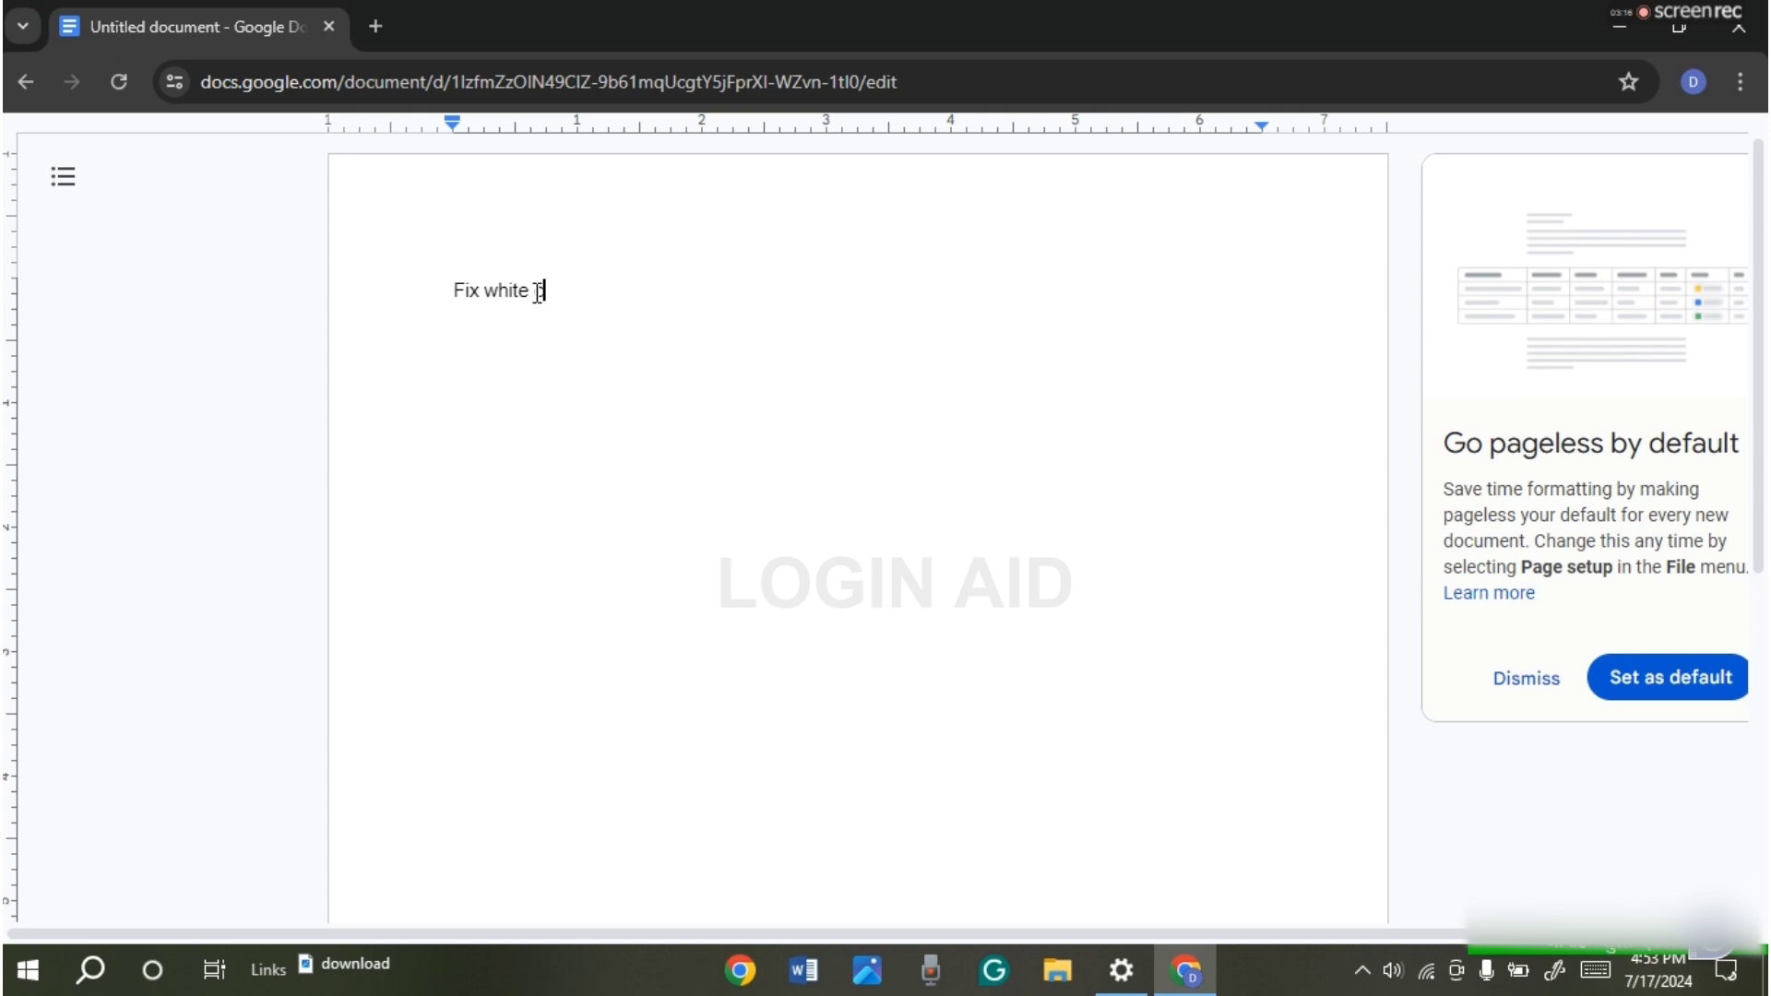
type("cursor.")
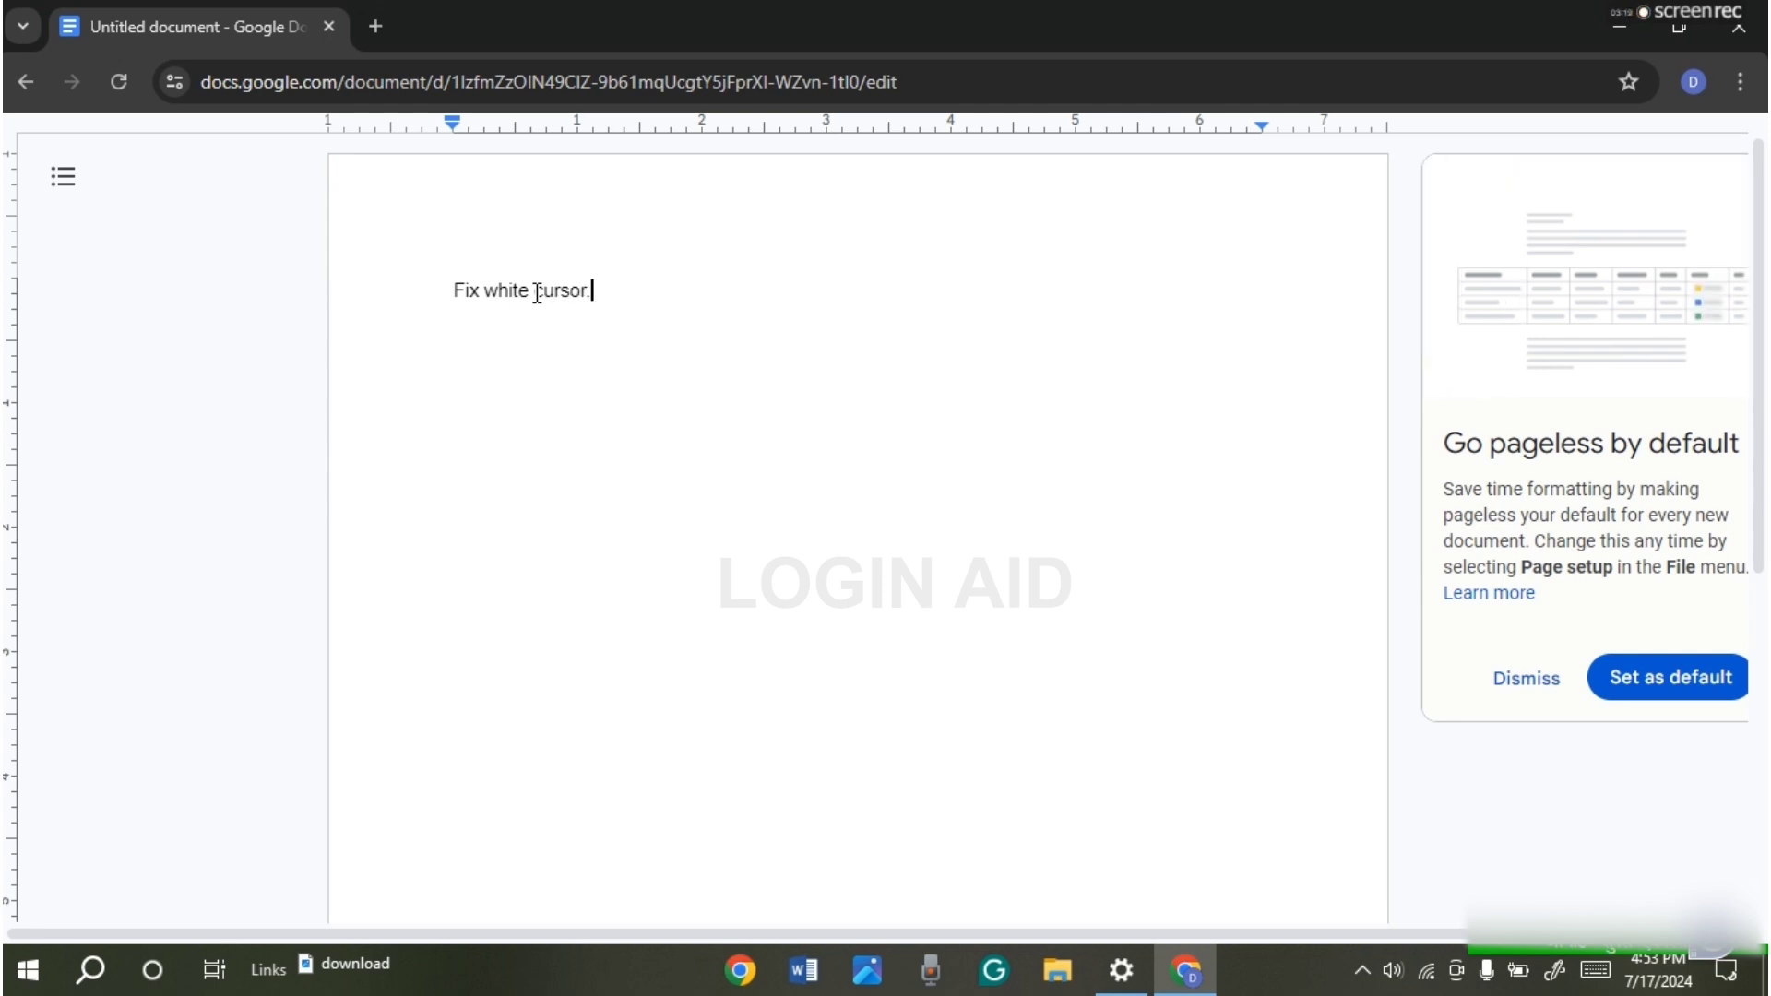